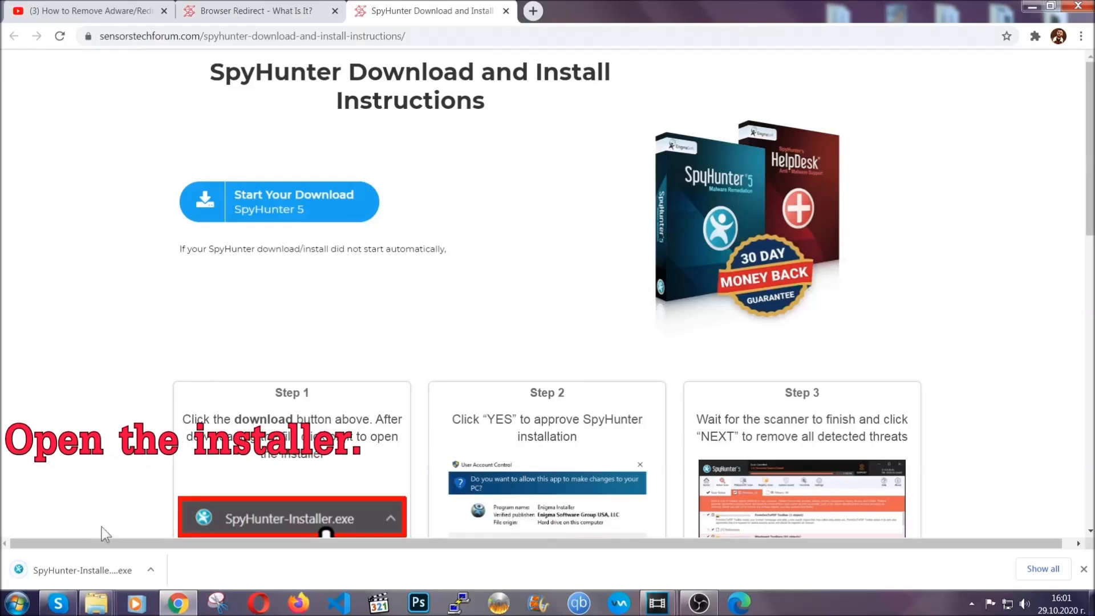
Step: Open the downloaded SpyHunter installer and set its language to English
left_click(68, 572)
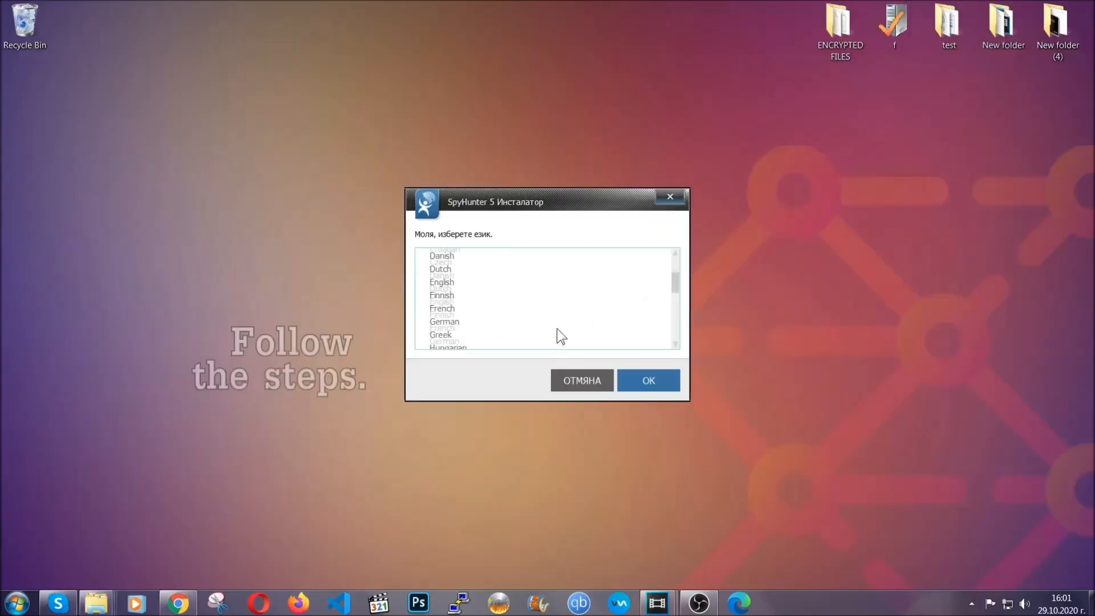
scroll(558, 328, "down", 3)
scroll(559, 337, "down", 2)
scroll(557, 337, "up", 4)
left_click(455, 292)
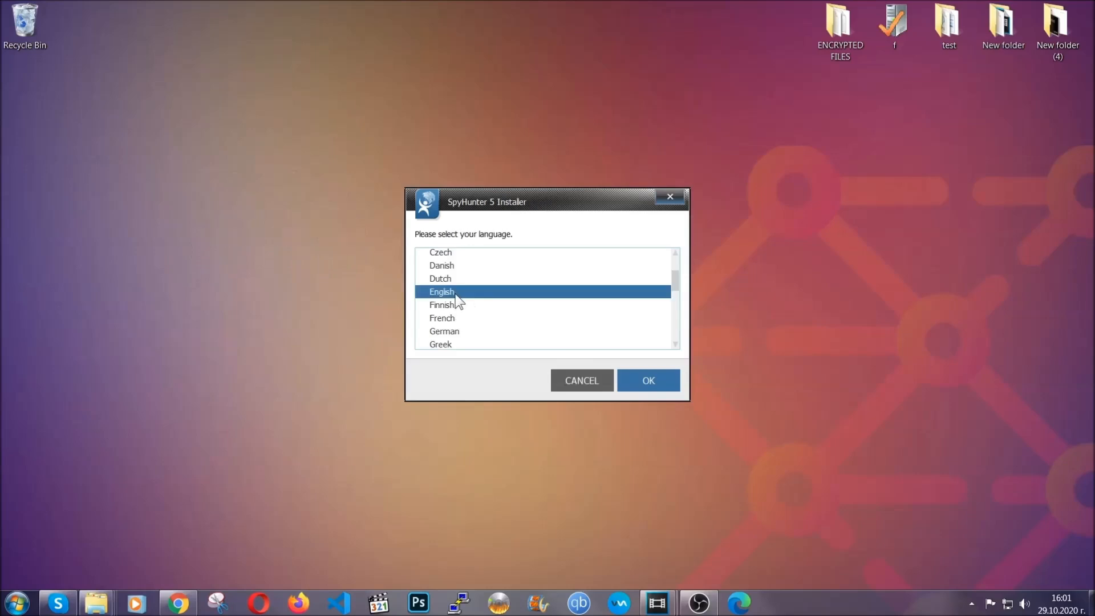
left_click(645, 382)
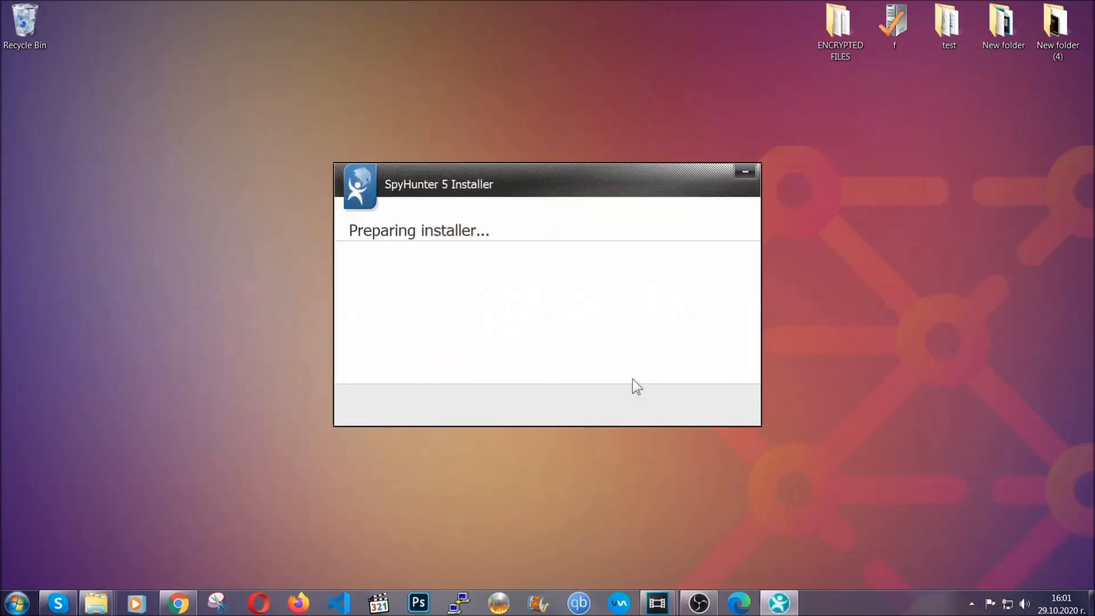
Step: Proceed through the SpyHunter 5 setup and finish the installation
left_click(663, 396)
left_click(645, 372)
left_click(659, 400)
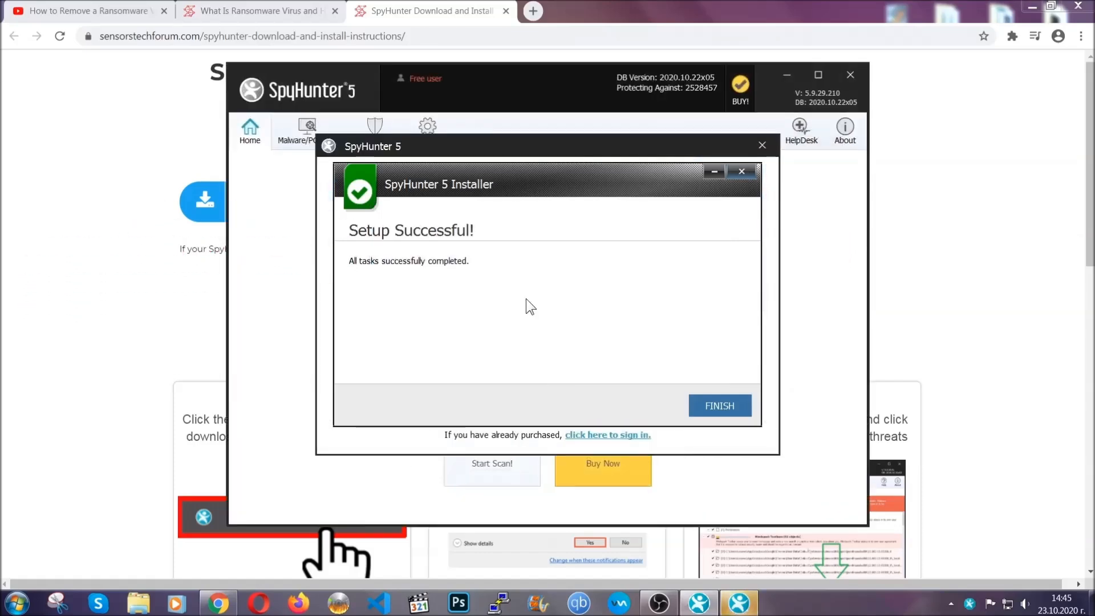
left_click(700, 407)
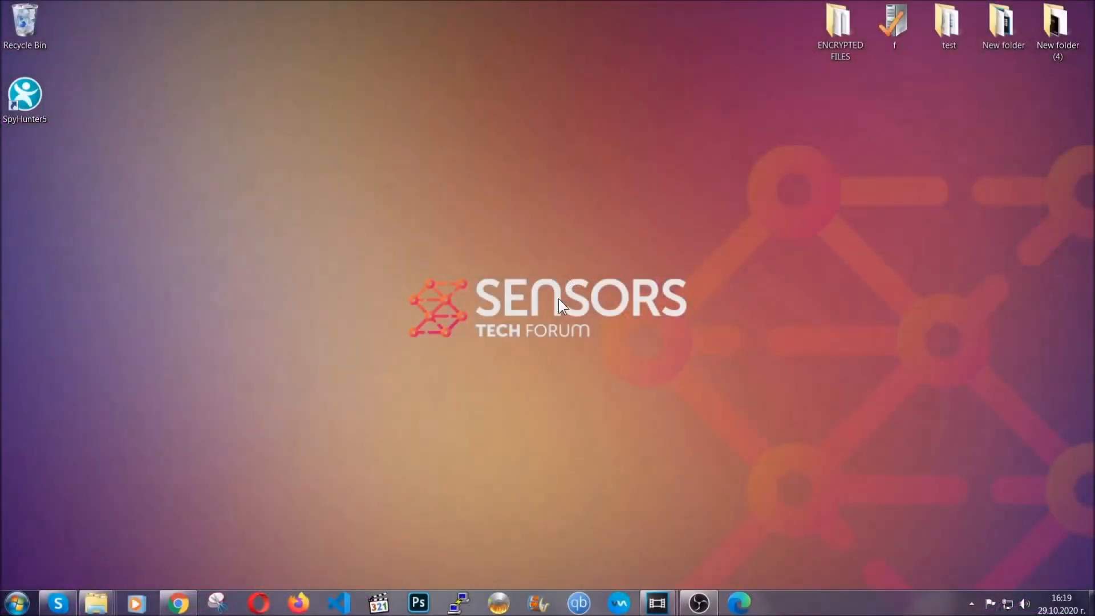
Step: Open the Windows list of installed programs by running APPWIZ.CPL
key("super+r")
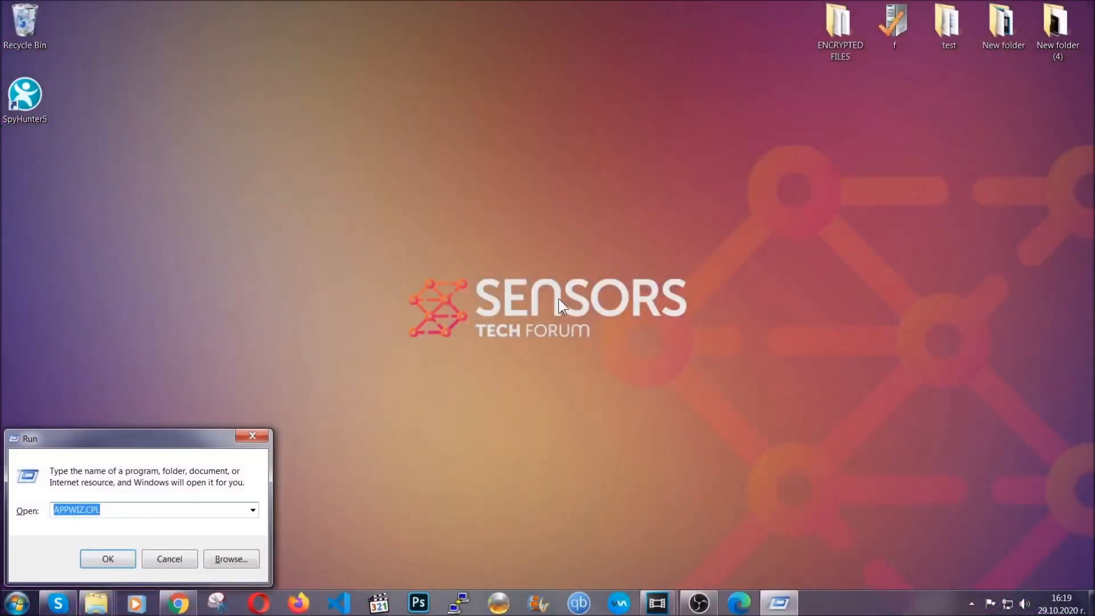
left_click(114, 512)
key("ctrl+a")
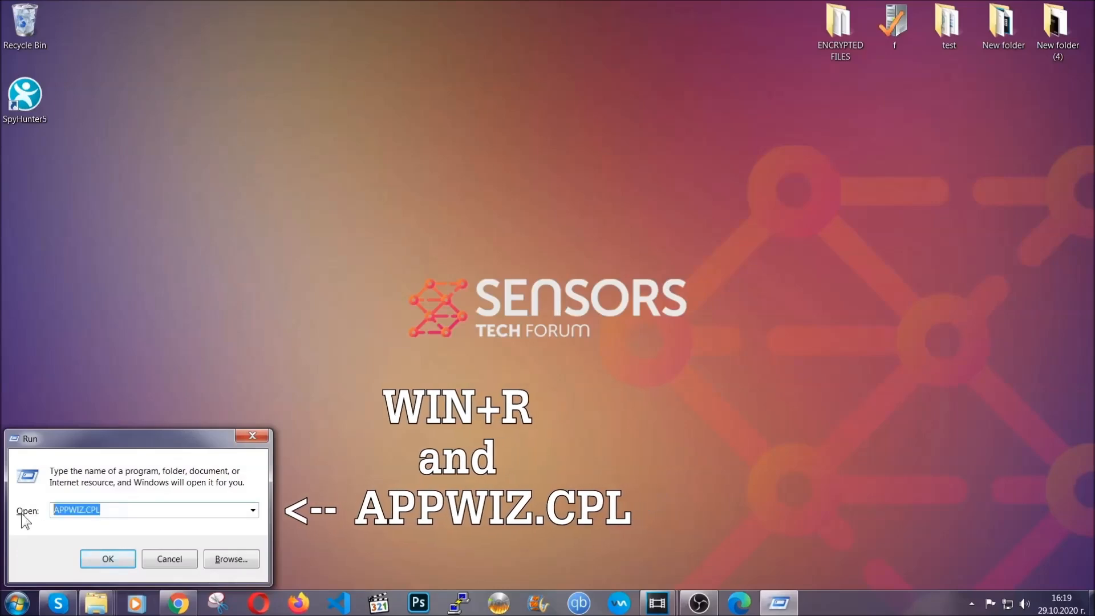
left_click(107, 554)
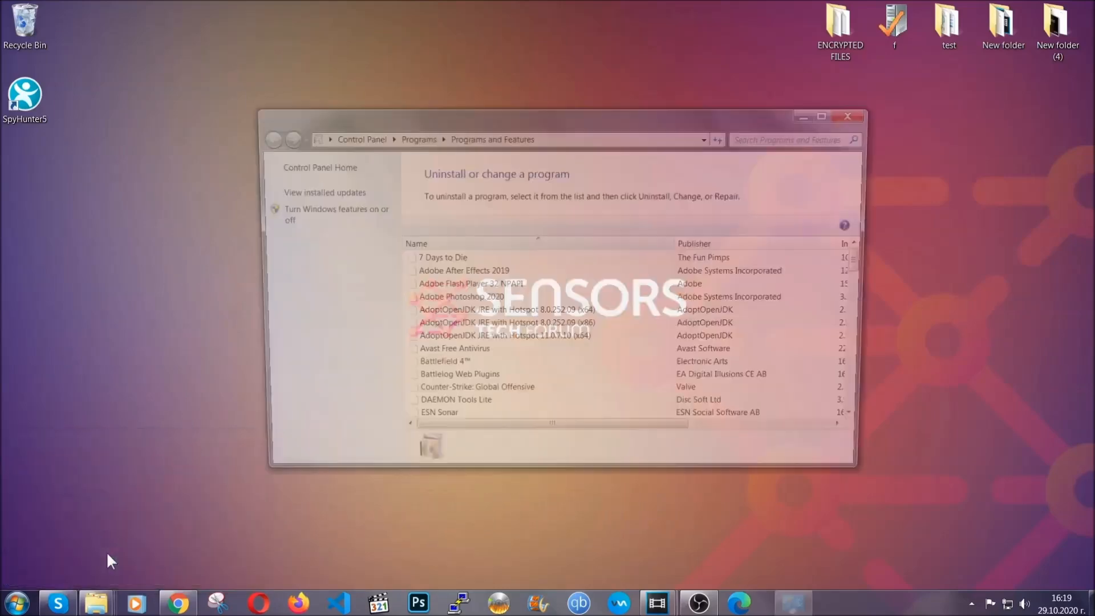
Step: Uninstall SUSPICIOUS PROGRAM from the list of installed programs and confirm its removal
scroll(518, 292, "down", 20)
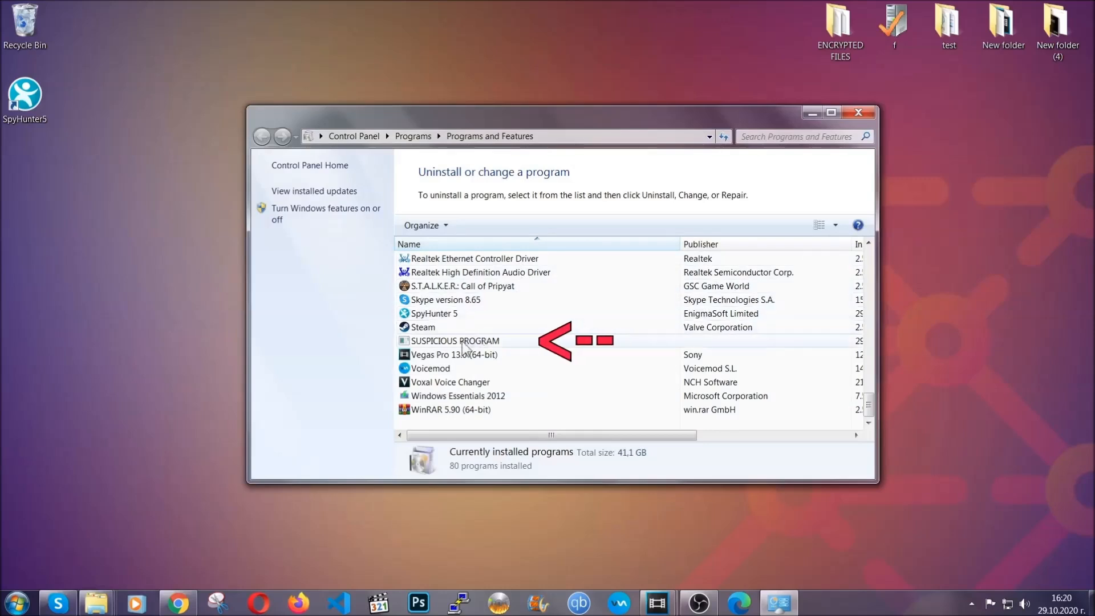
left_click(461, 341)
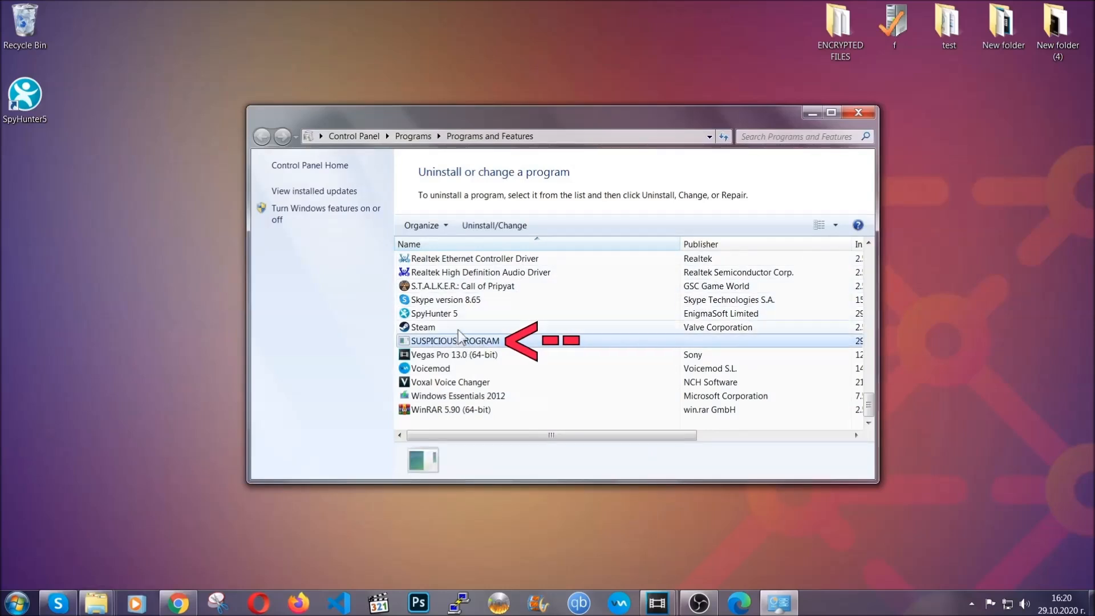
left_click(485, 225)
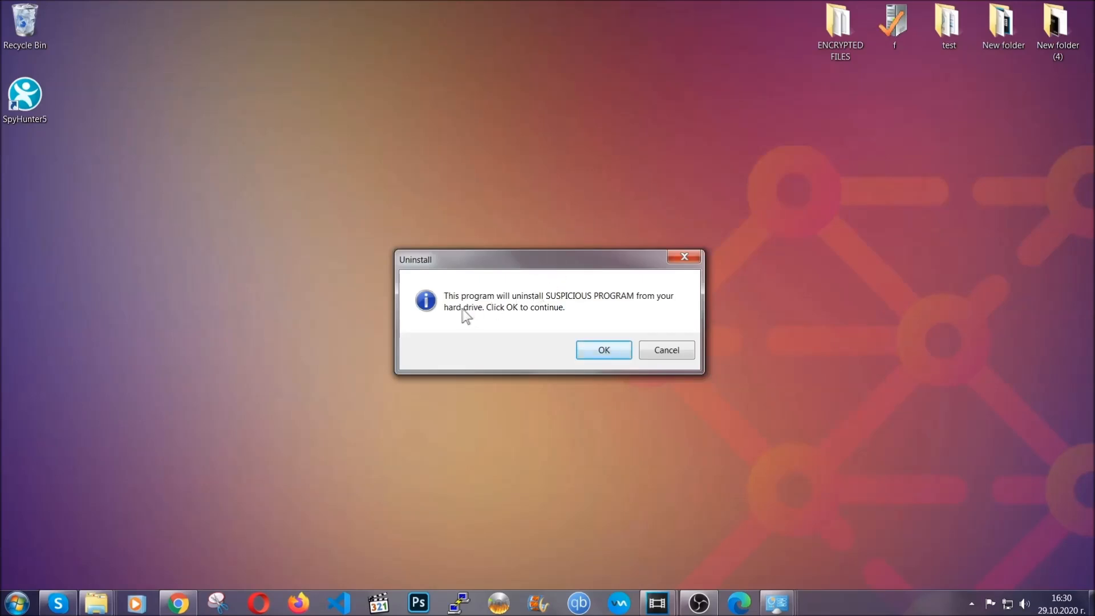
left_click(600, 354)
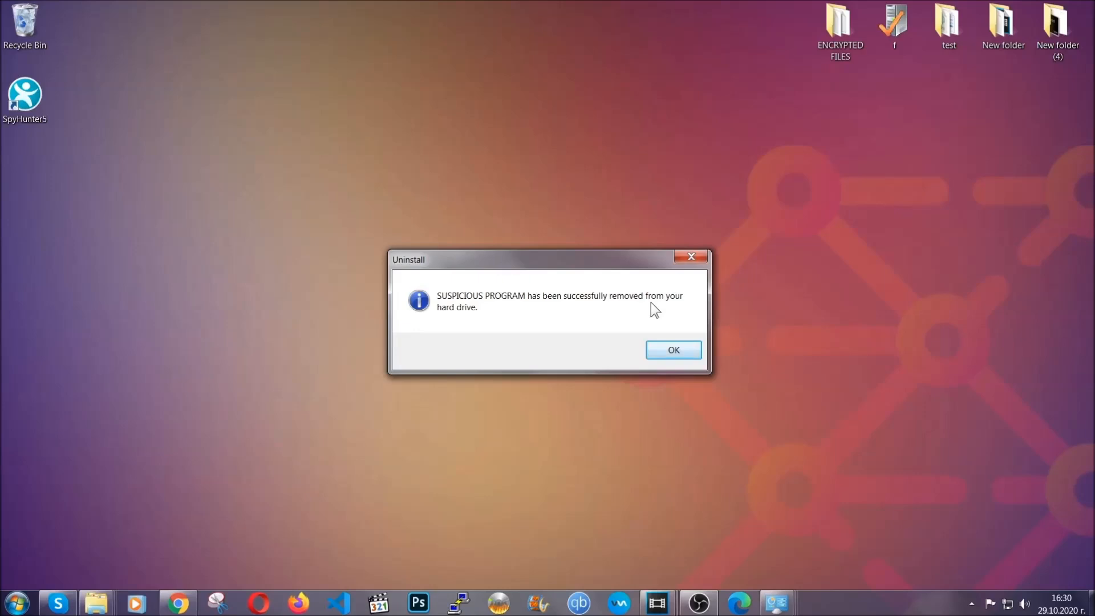
left_click(661, 350)
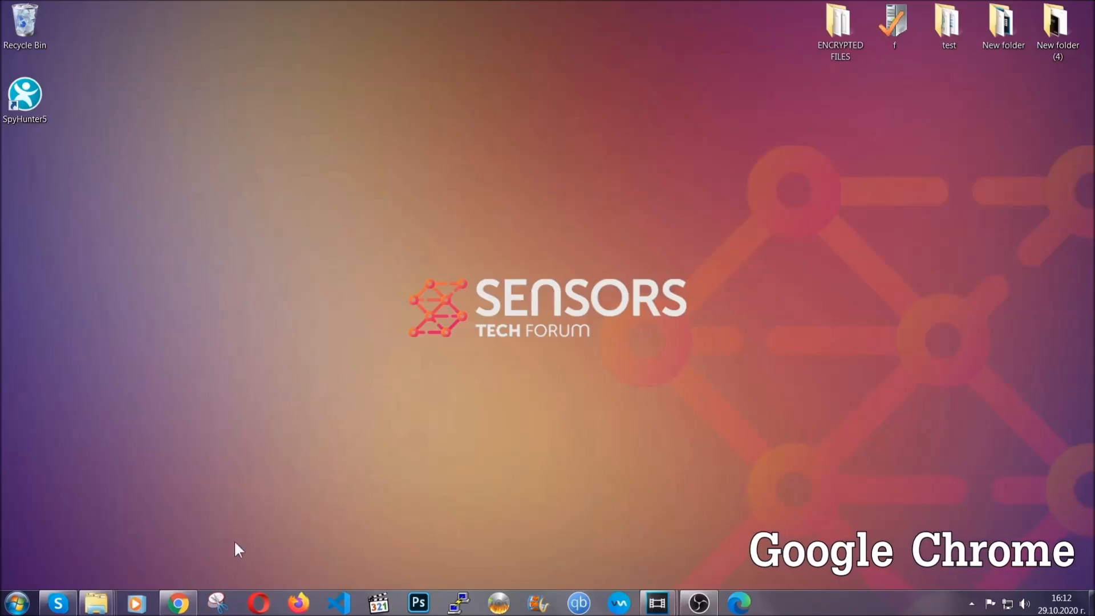
Step: Switch to Google Chrome and go to chrome://settings/clearBrowserData
left_click(178, 603)
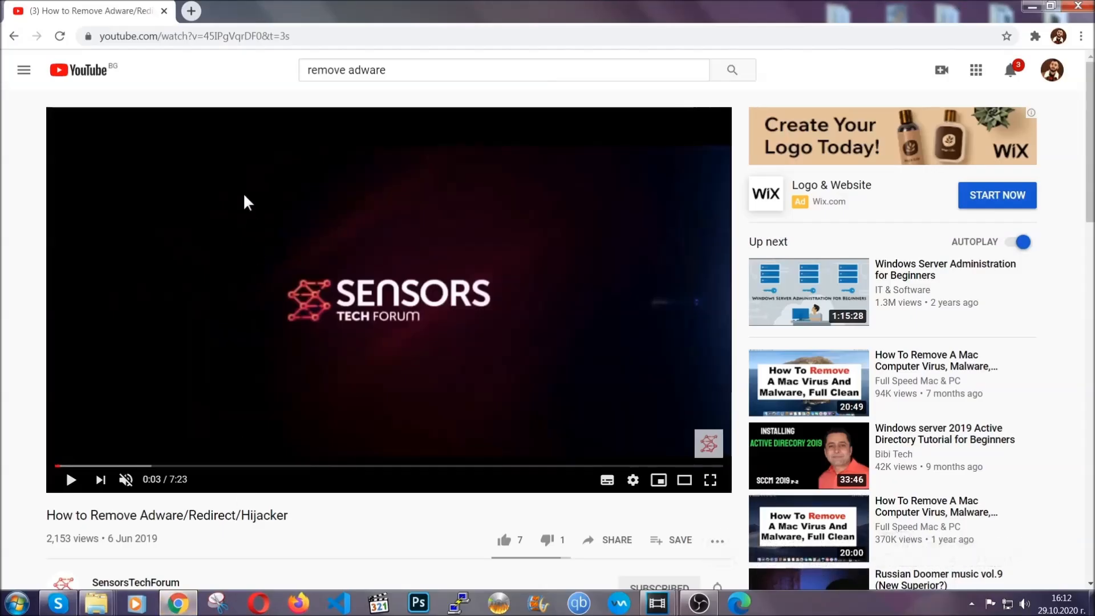
left_click(239, 37)
type("c")
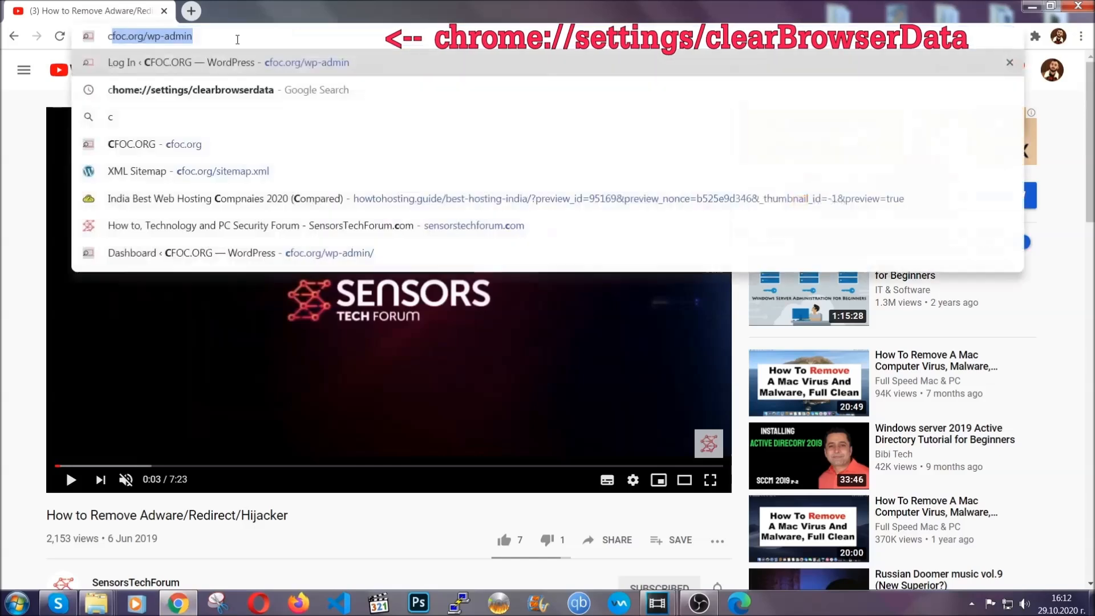
type("hrome:")
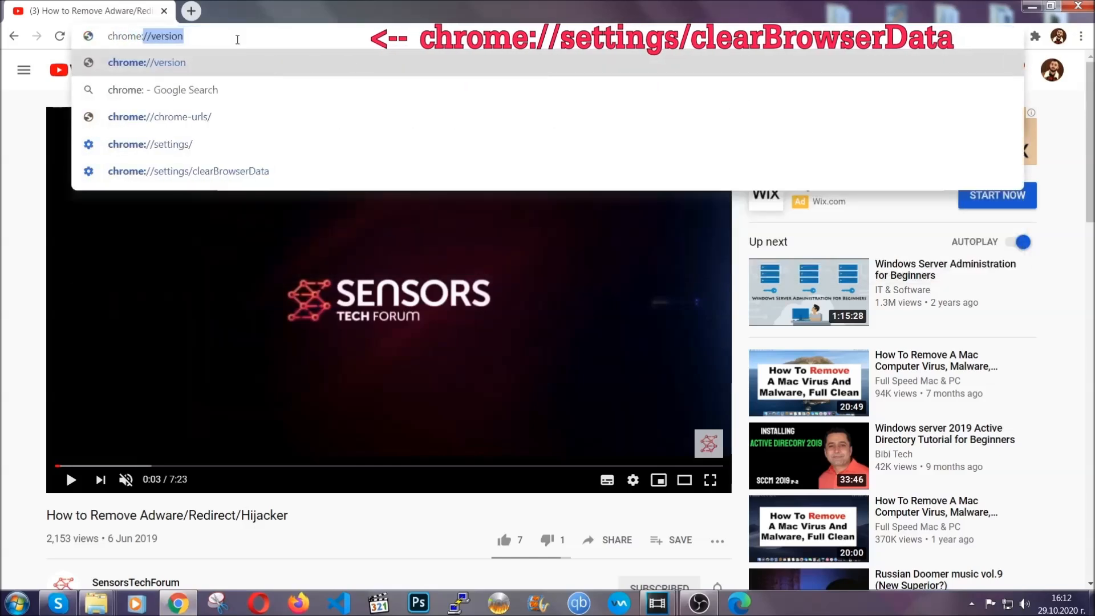
type("//settings")
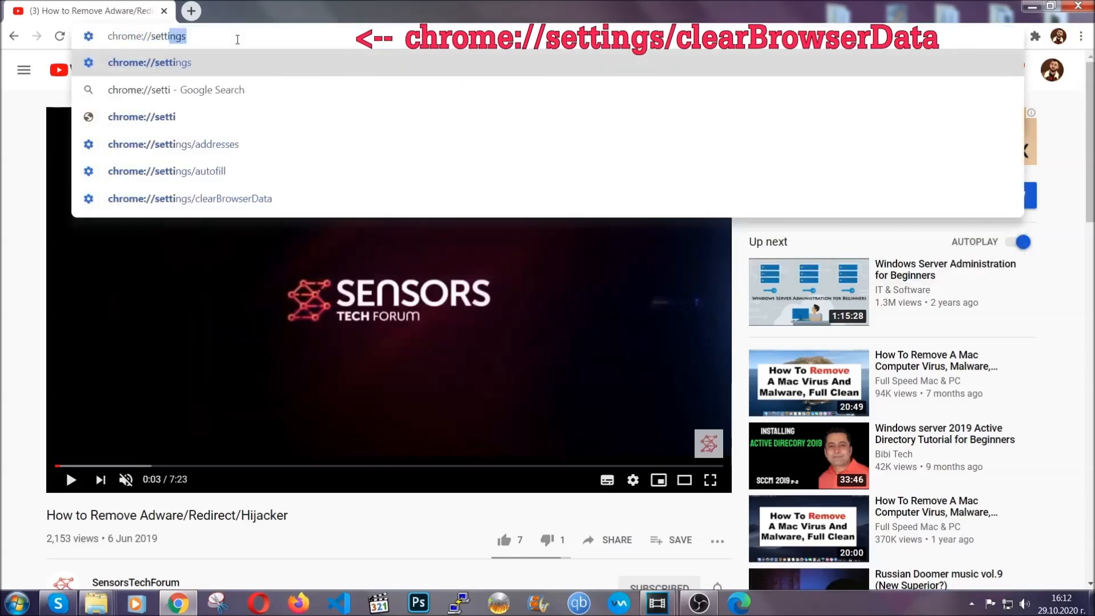
type("/ce")
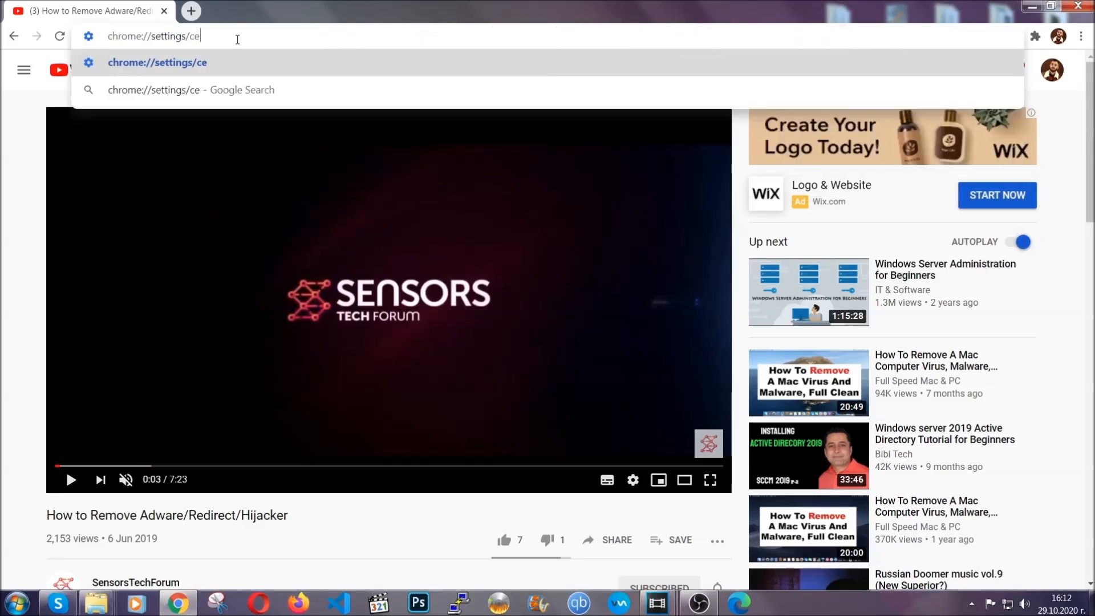
key("BackSpace")
type("lear")
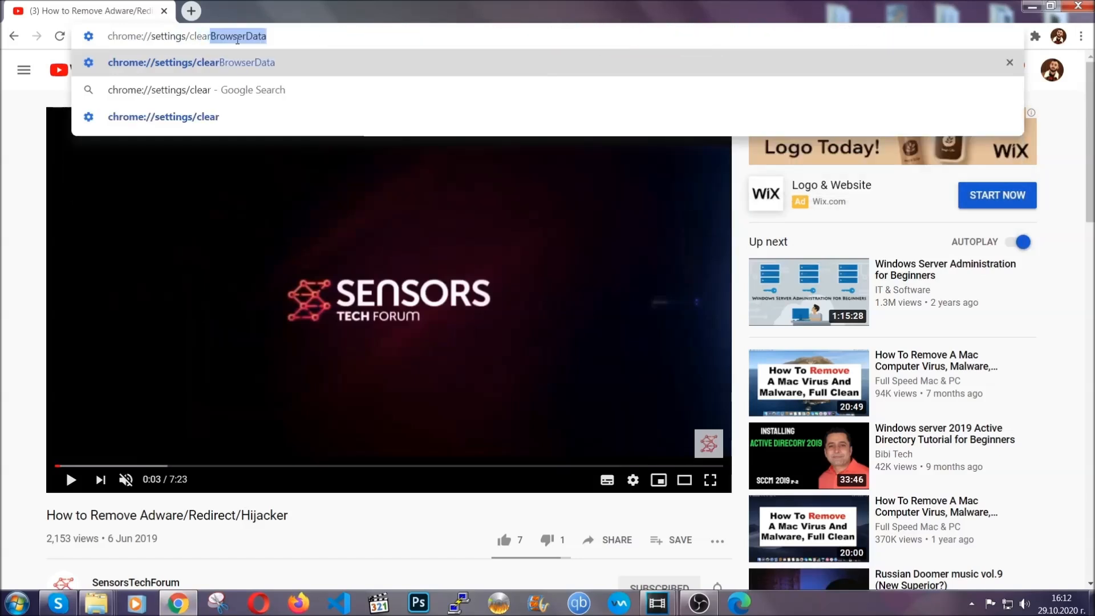
left_click(160, 64)
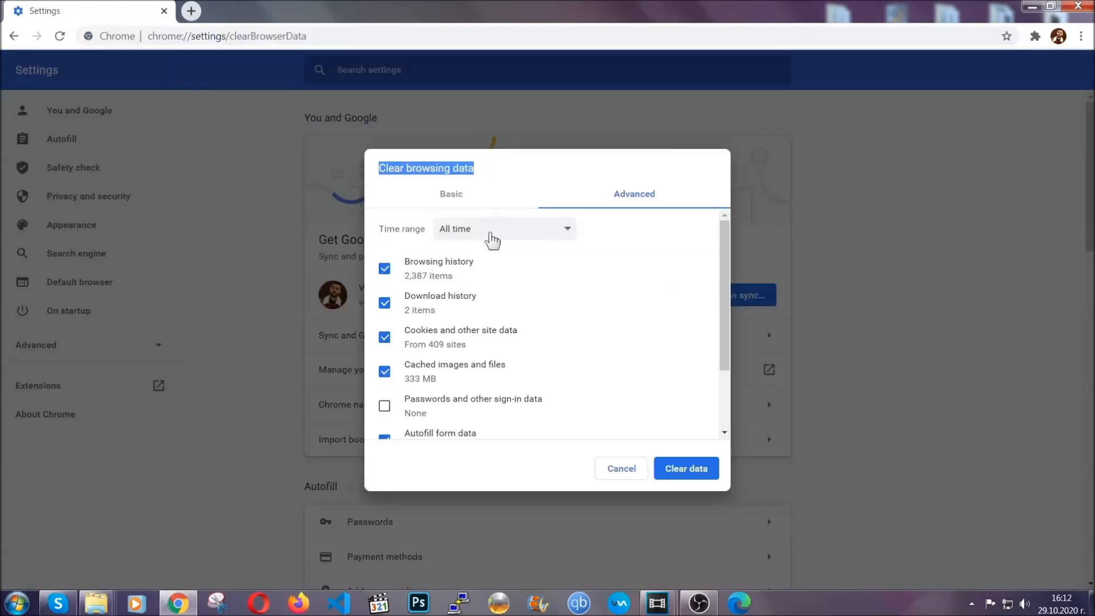
Step: Clear the browsing data for All time, leaving Passwords and other sign-in data unticked
left_click(498, 240)
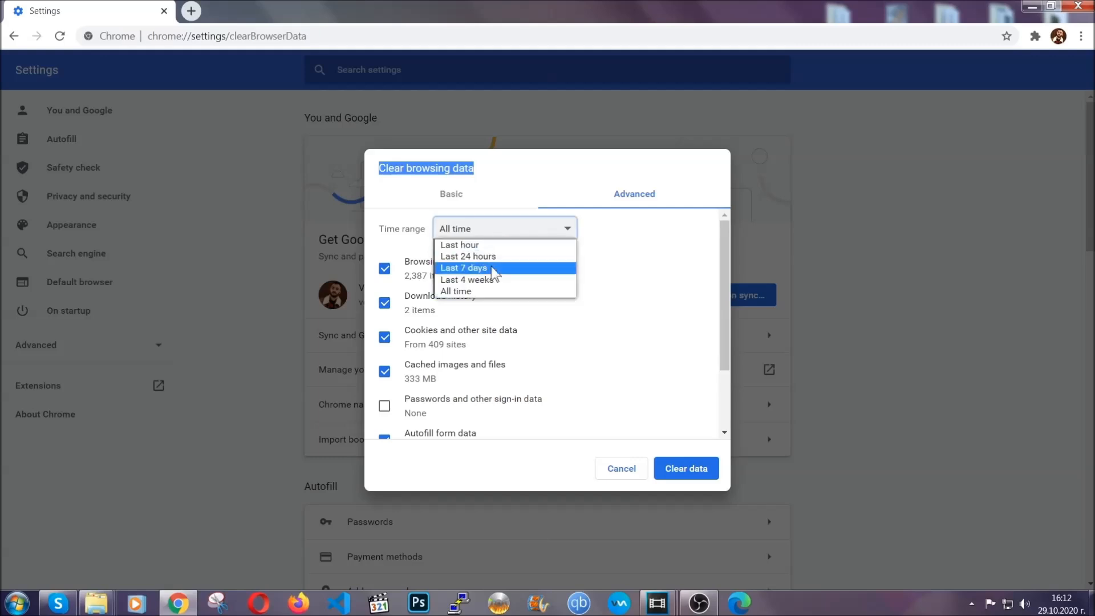
left_click(486, 295)
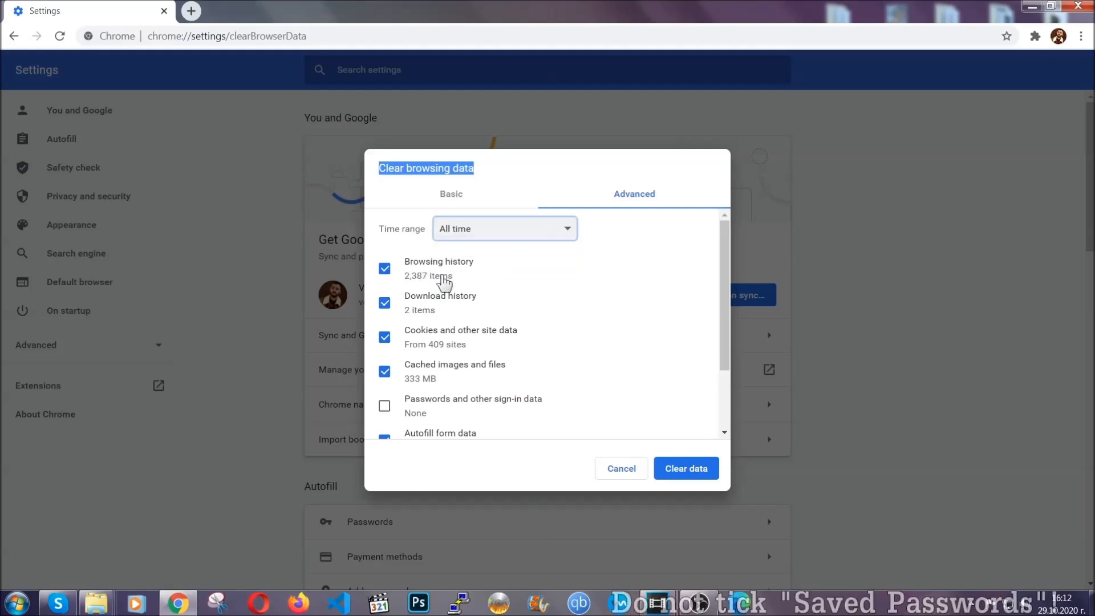
scroll(451, 386, "down", 1)
scroll(451, 387, "down", 1)
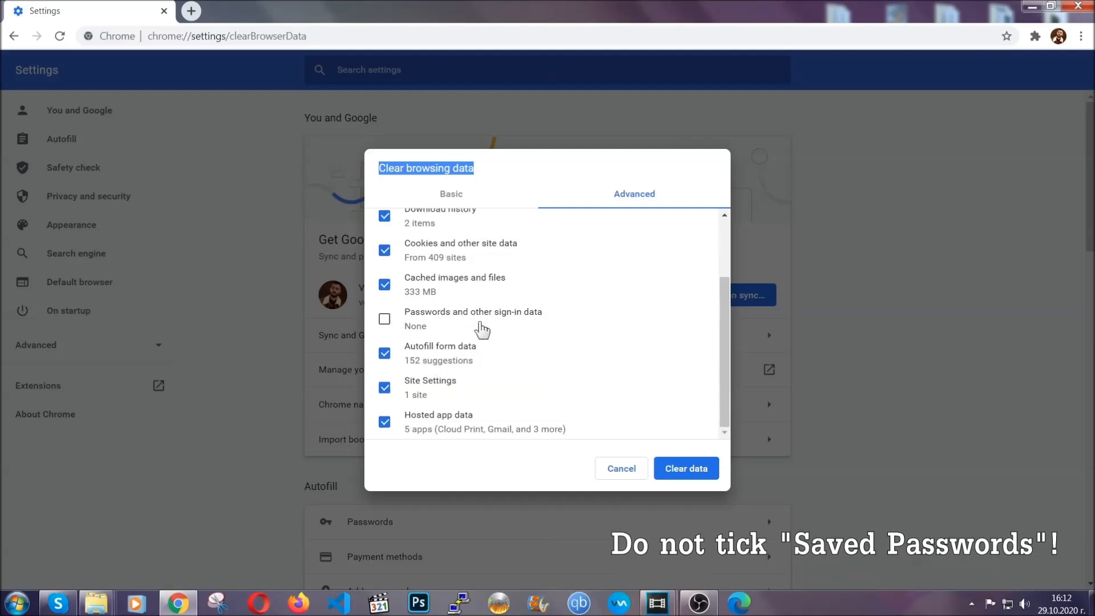
left_click(673, 469)
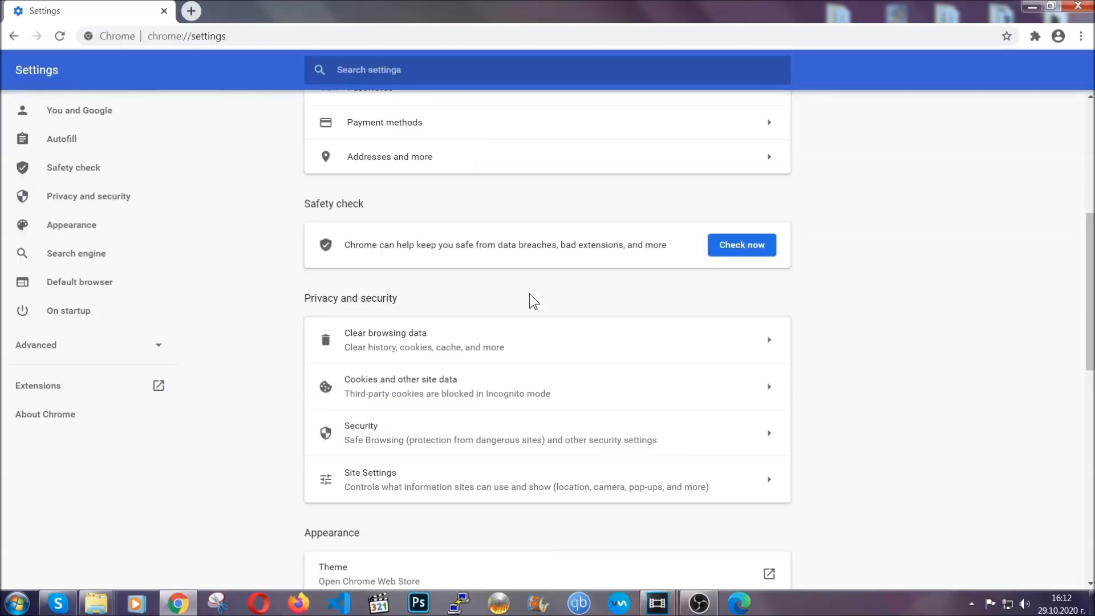
Step: Remove the Bulk Media Downloader and HMA VPN Proxy Unblocker extensions from Chrome, and minimize the browser
left_click(1081, 37)
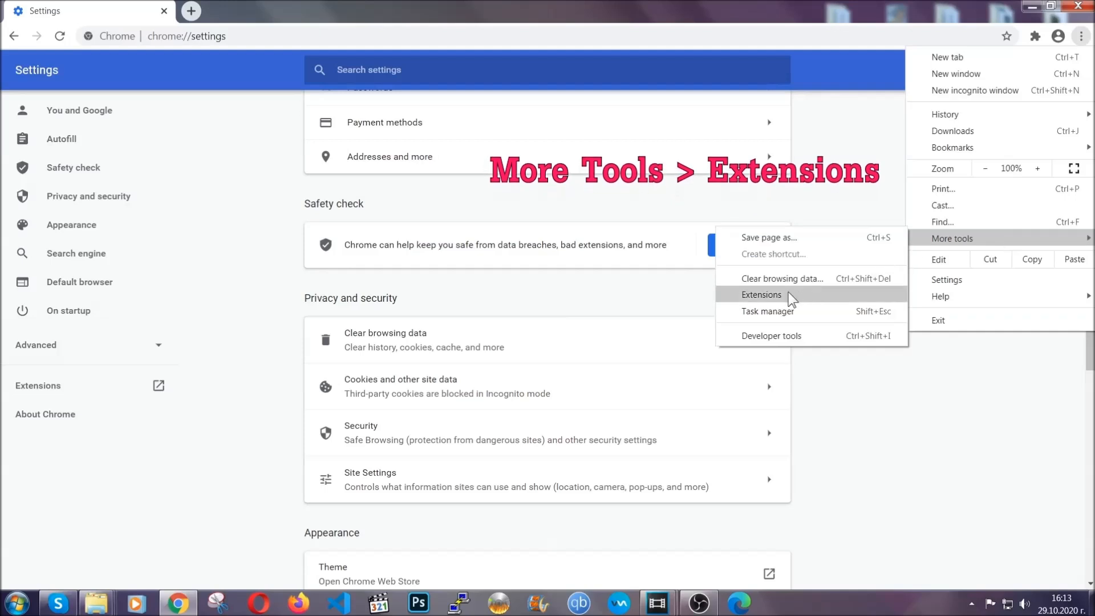
left_click(792, 300)
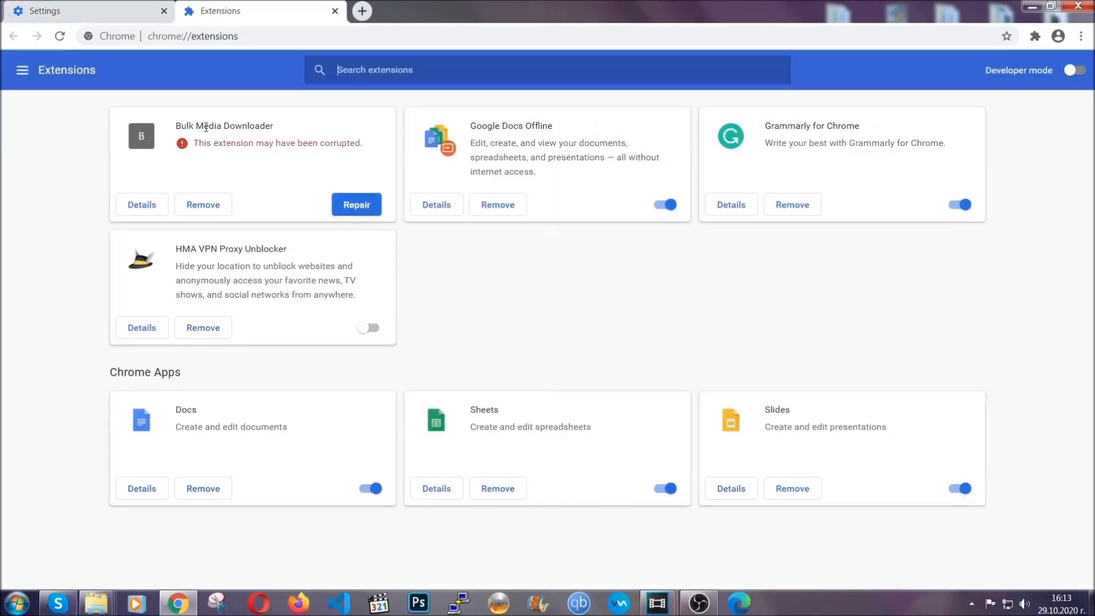
left_click(213, 206)
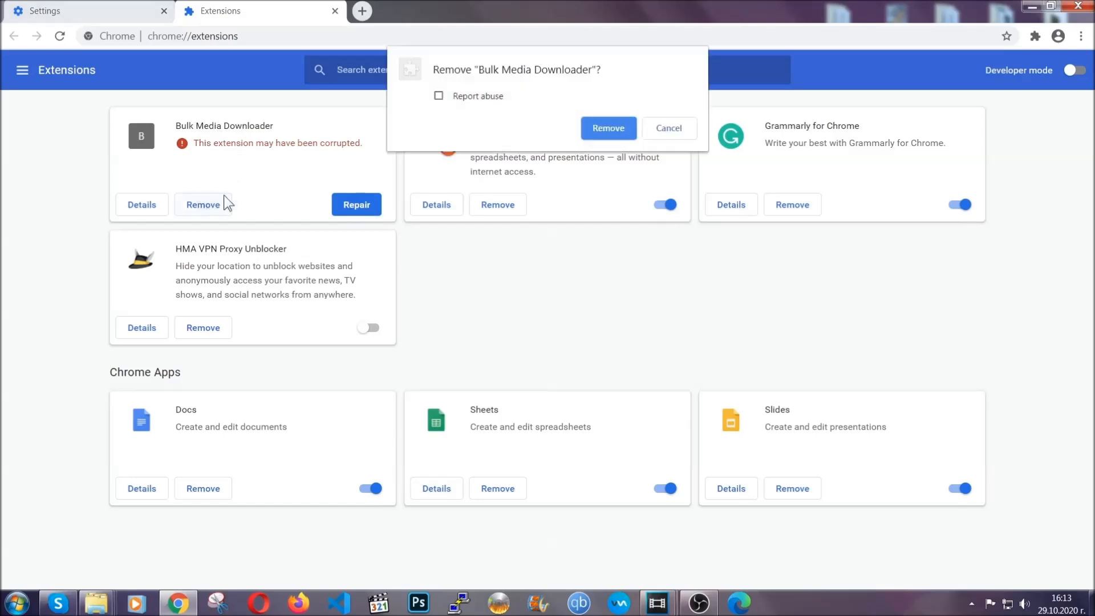
left_click(592, 128)
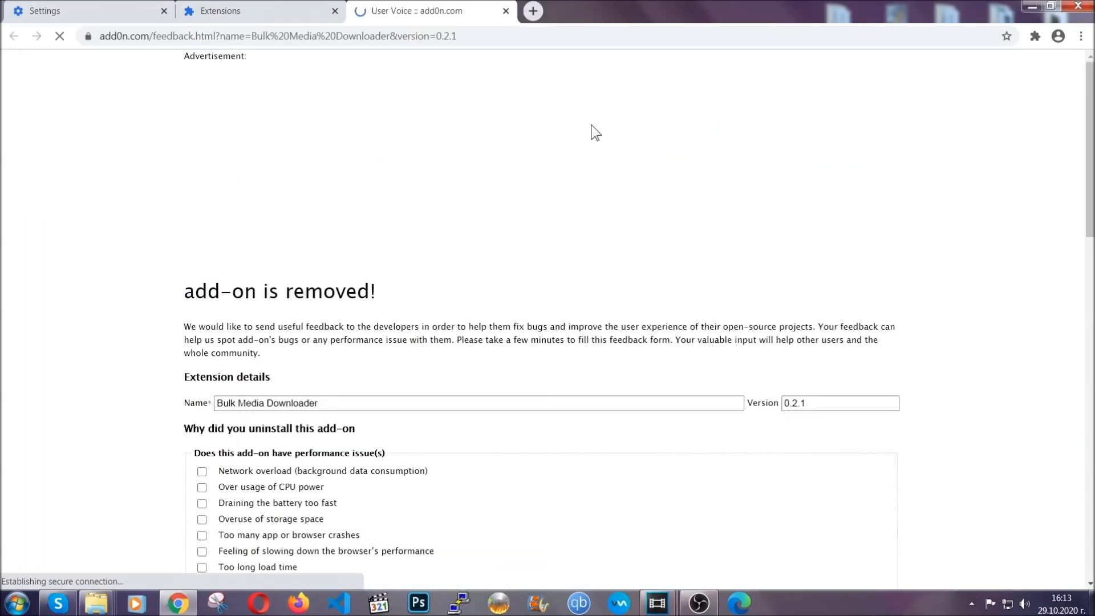
left_click(279, 13)
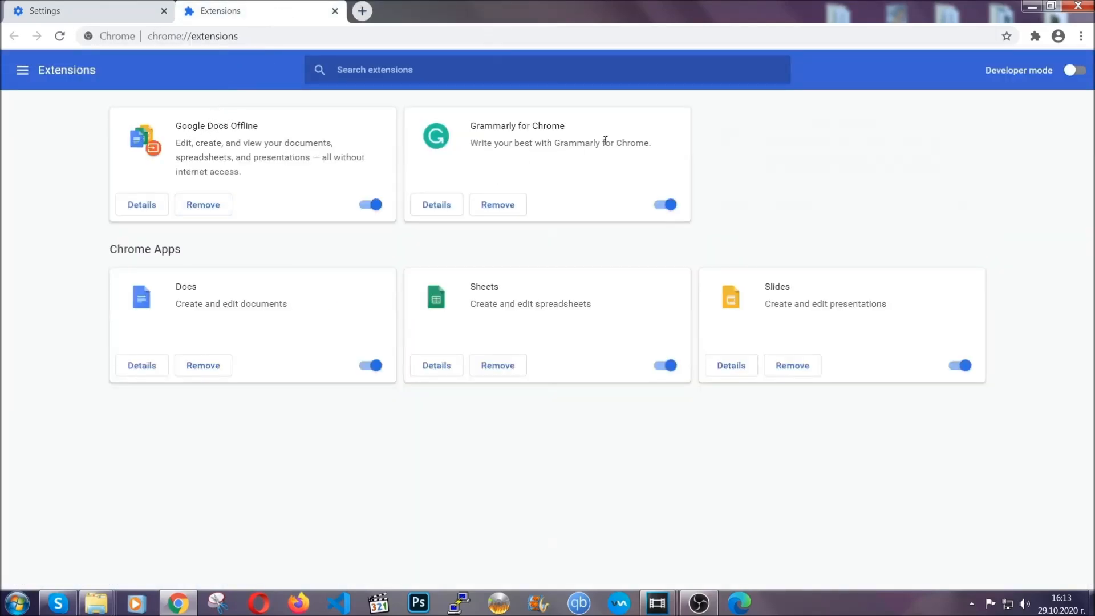
left_click(1030, 7)
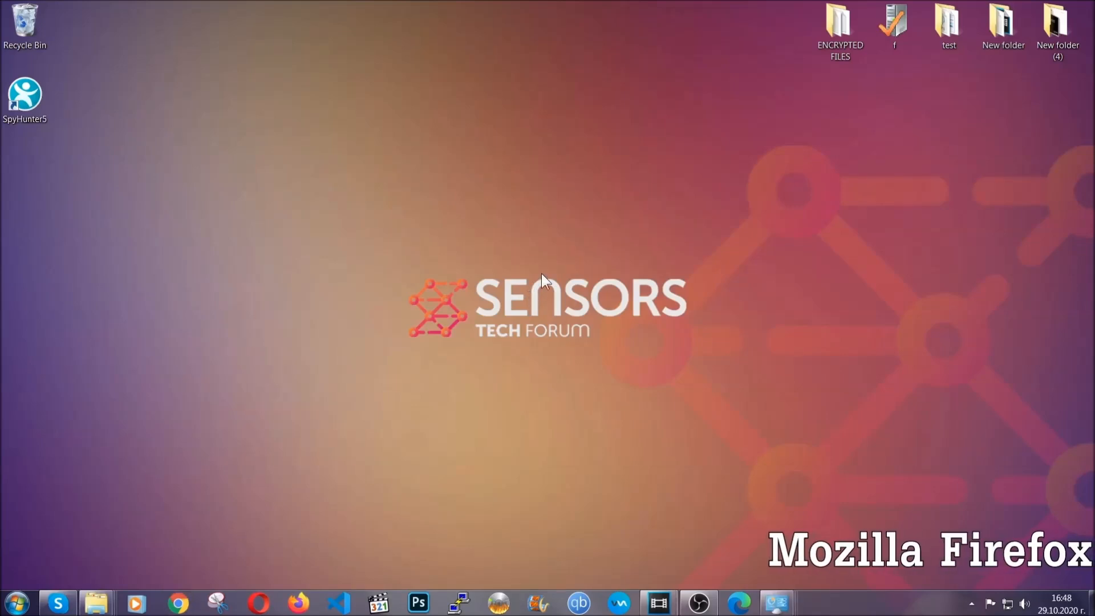
Step: Switch to Mozilla Firefox and go to about:support
left_click(298, 599)
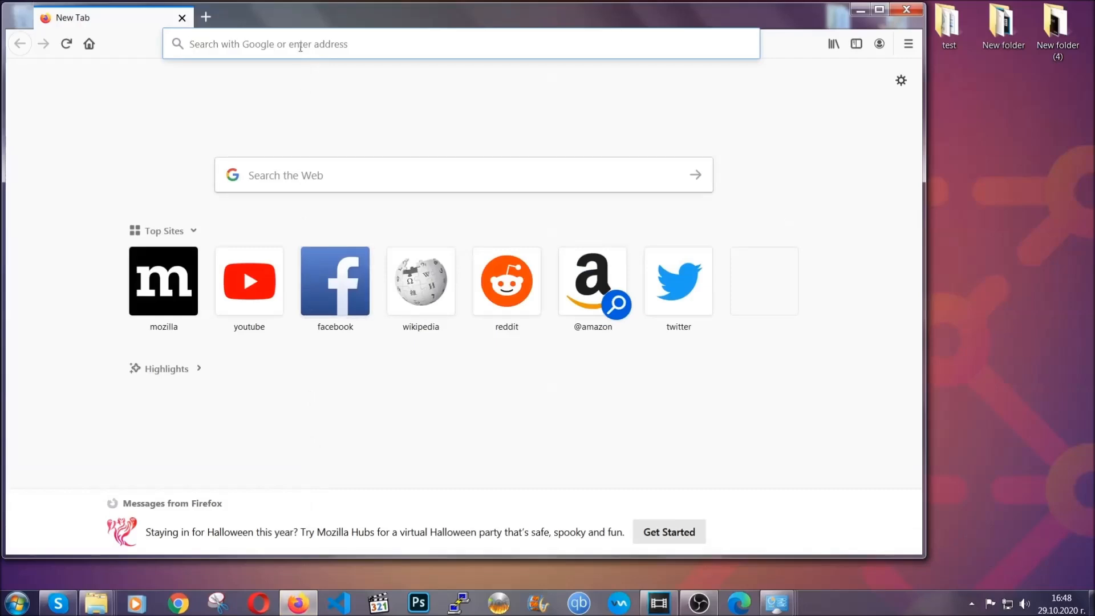
left_click(301, 48)
type("about")
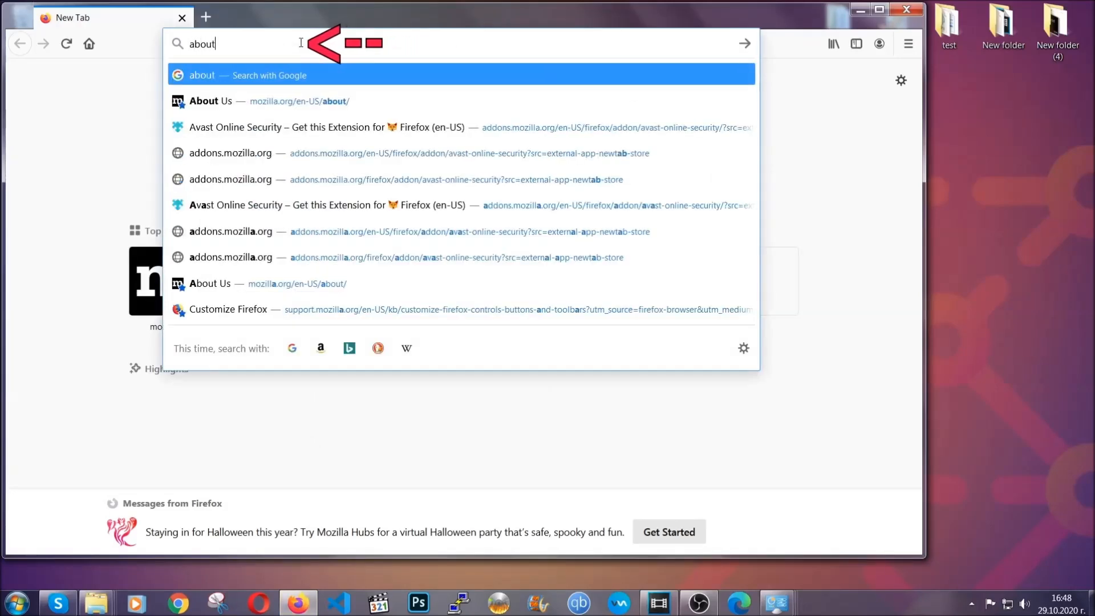
type(":support")
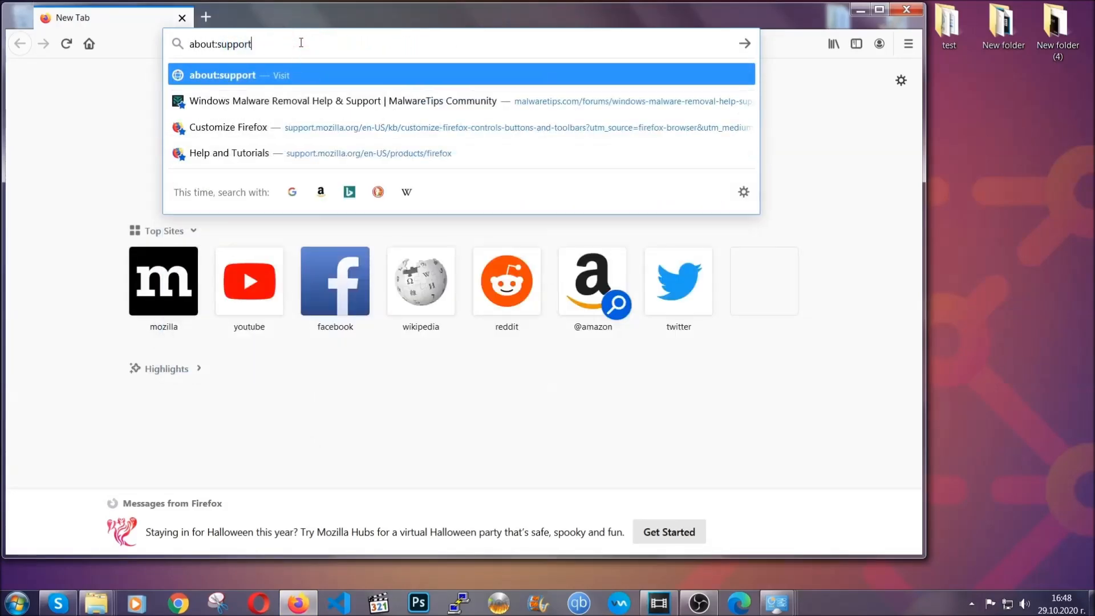
key("Return")
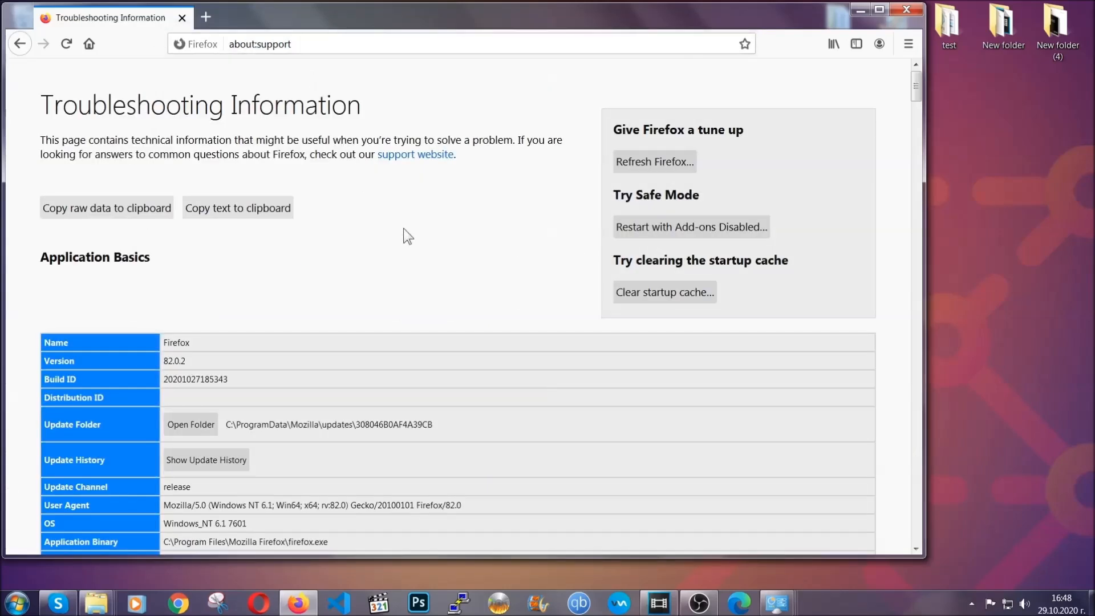
Step: Refresh Firefox to its default state, finish the Import Wizard, and minimize the browser
left_click(648, 167)
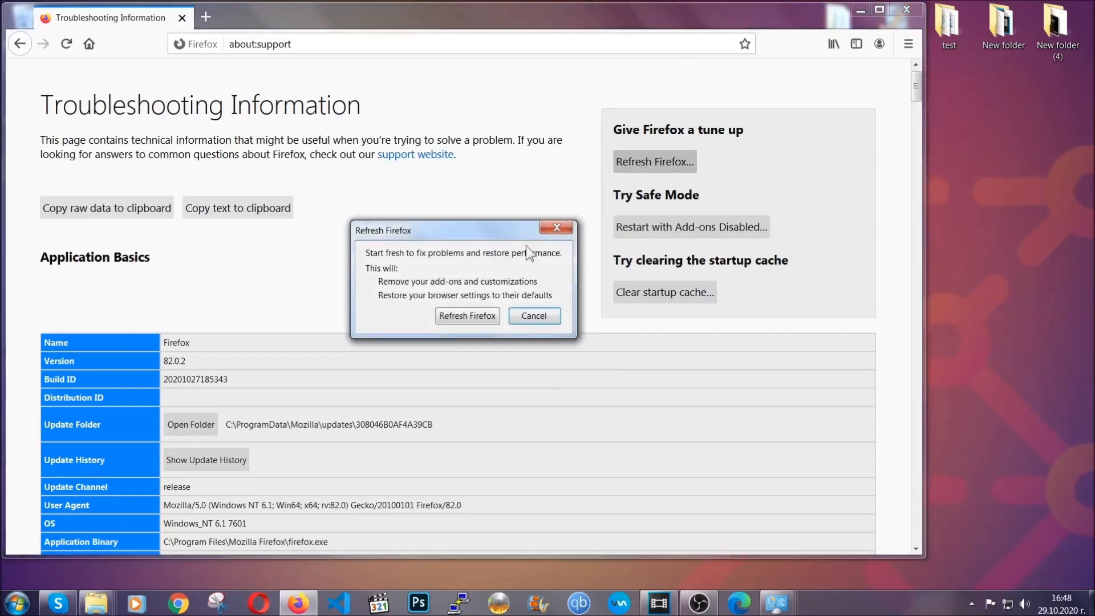
left_click(467, 316)
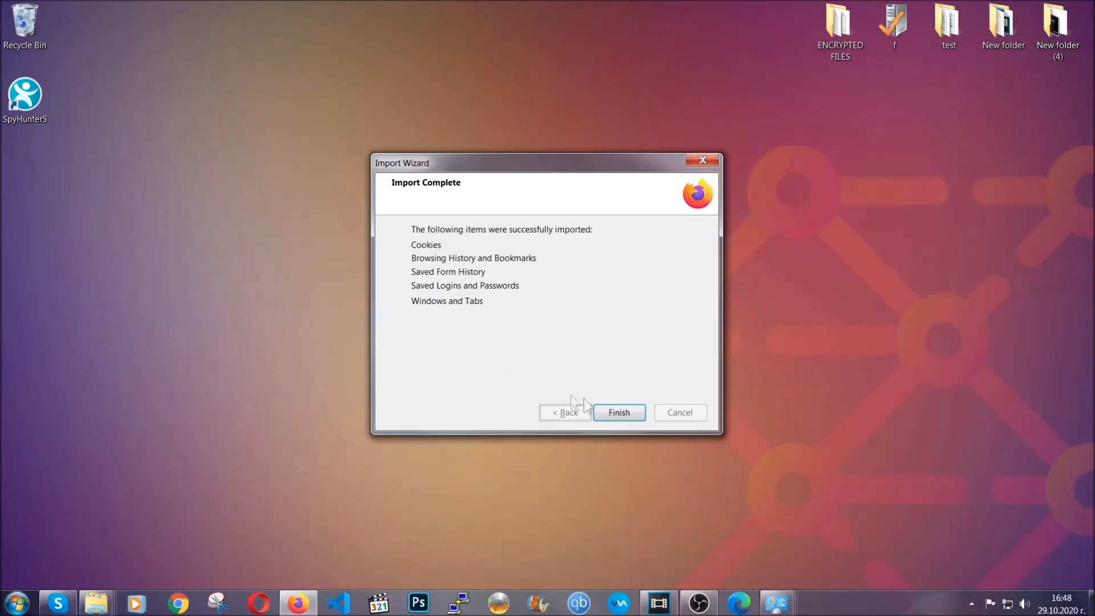
left_click(616, 414)
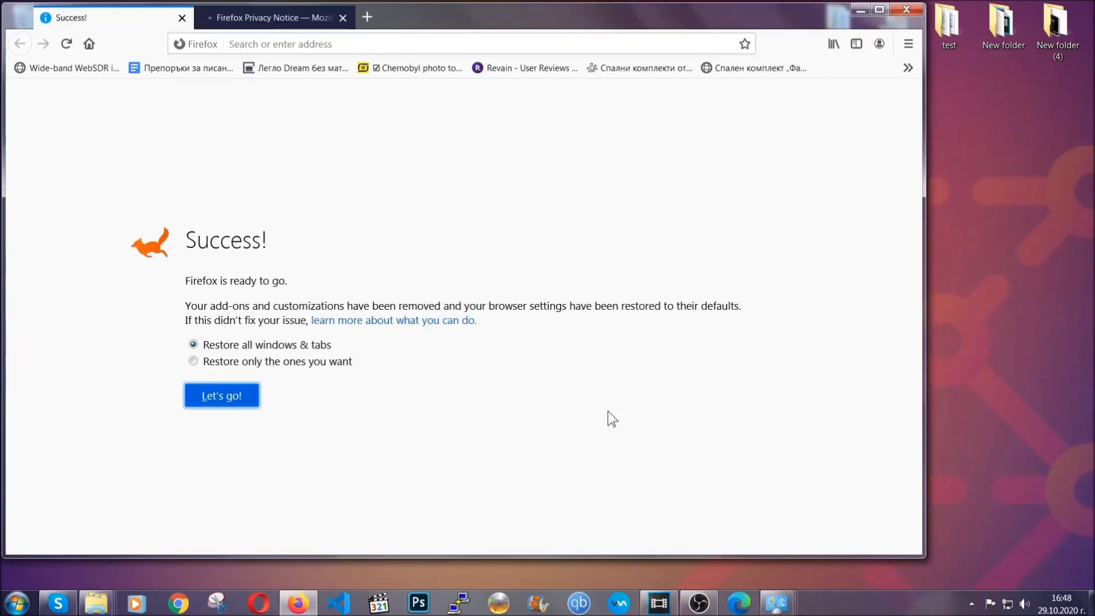
left_click(858, 9)
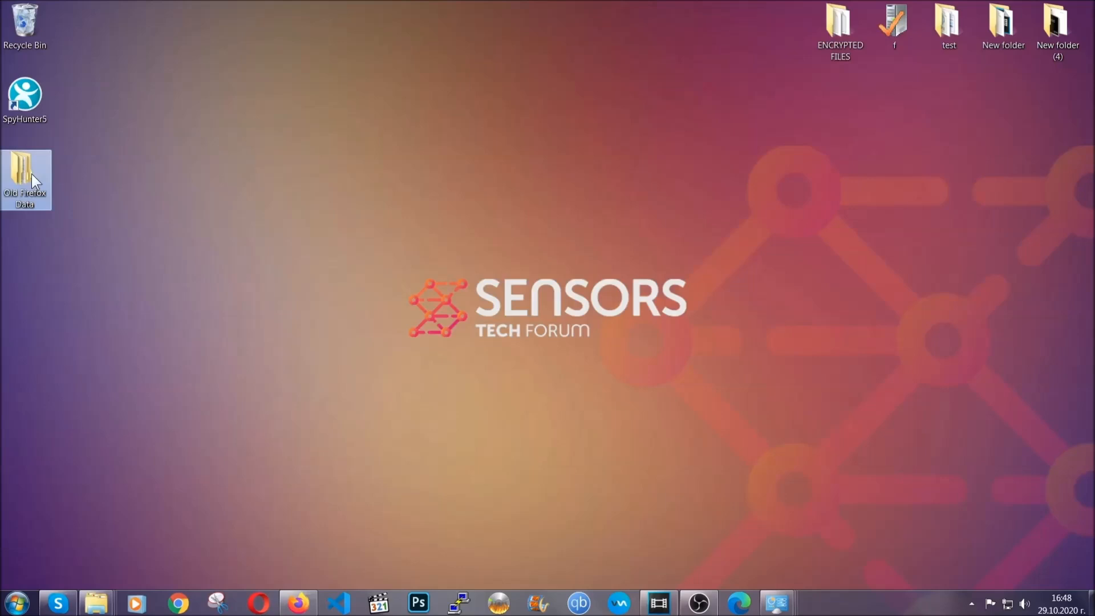
mouse_move(46, 208)
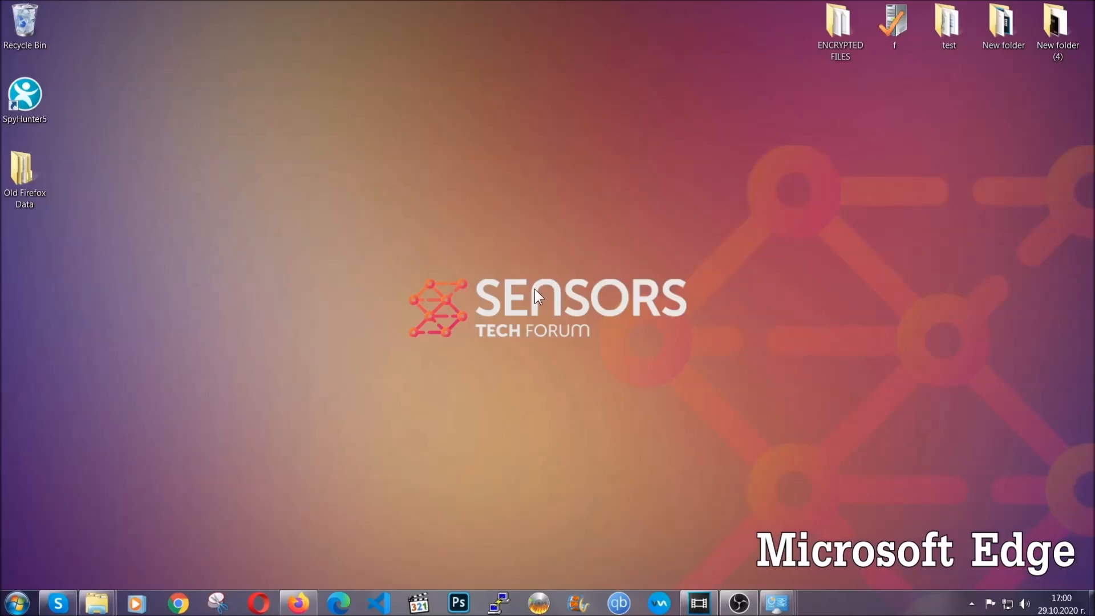
Step: Switch to Microsoft Edge and go to edge://settings/clearBrowserData
left_click(339, 603)
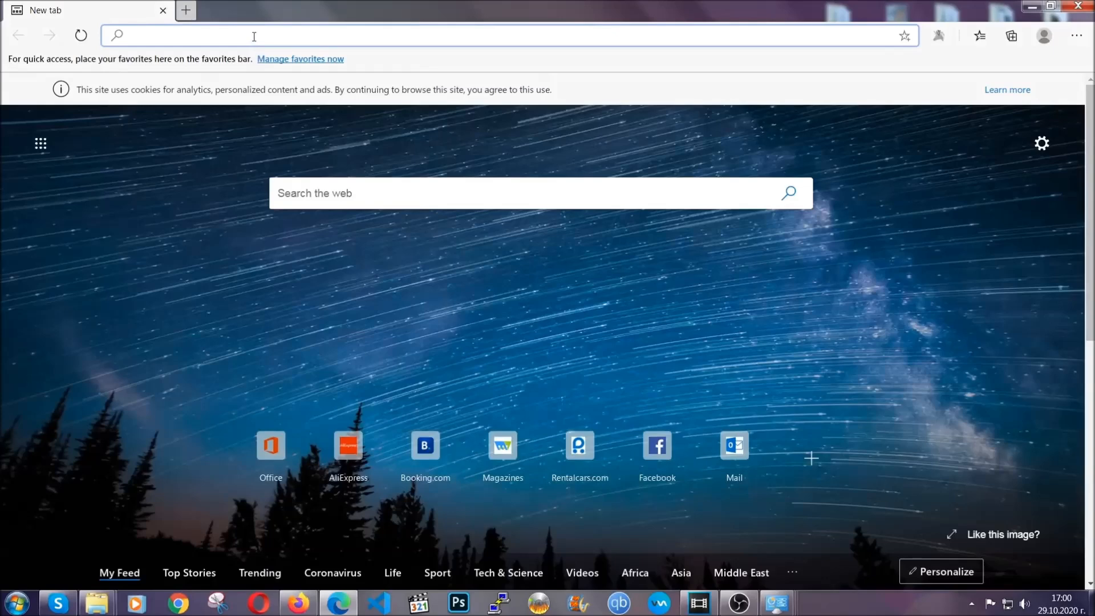
type("edge")
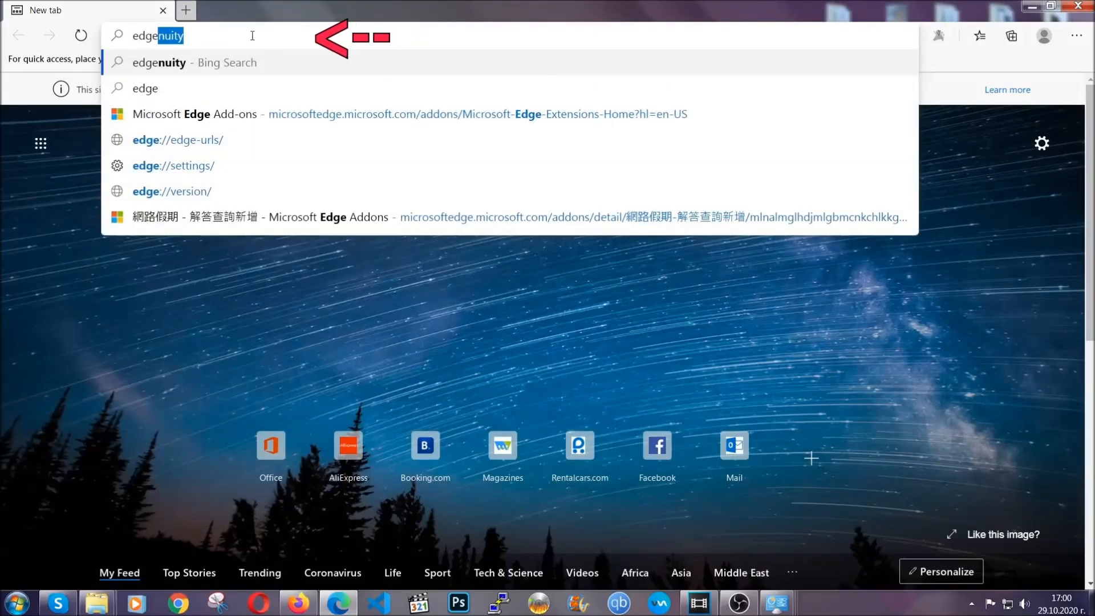
type("://settings/")
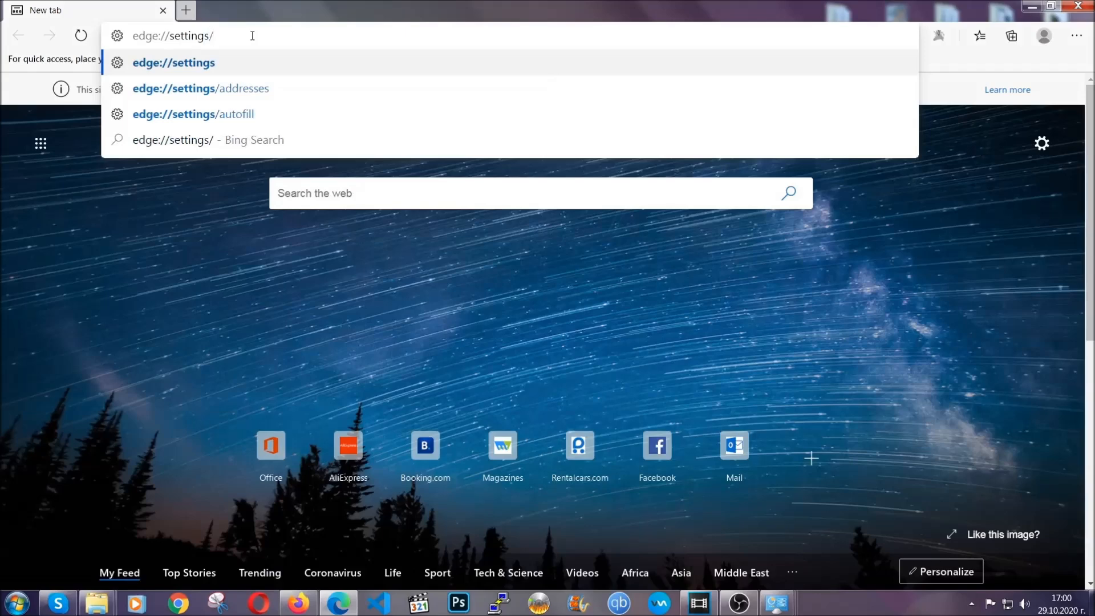
type("clearBr")
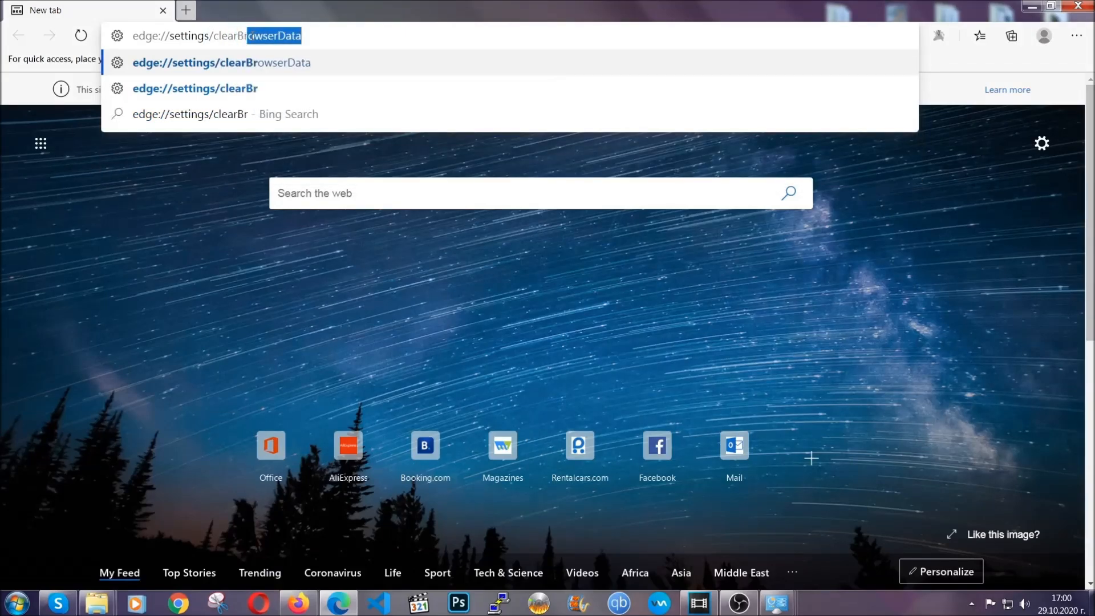
type("owserData")
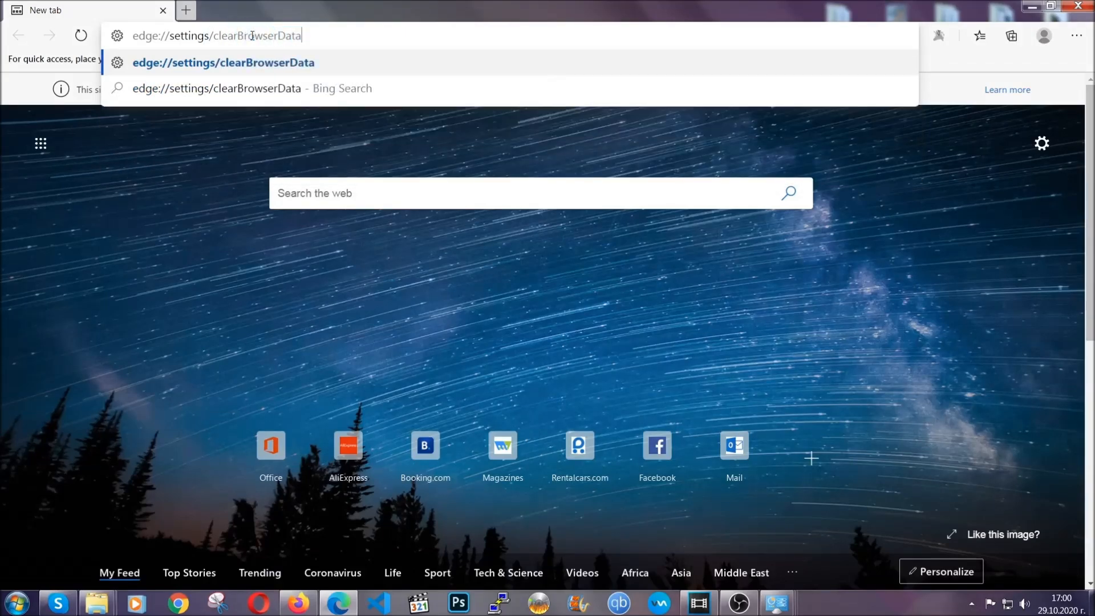
key("Return")
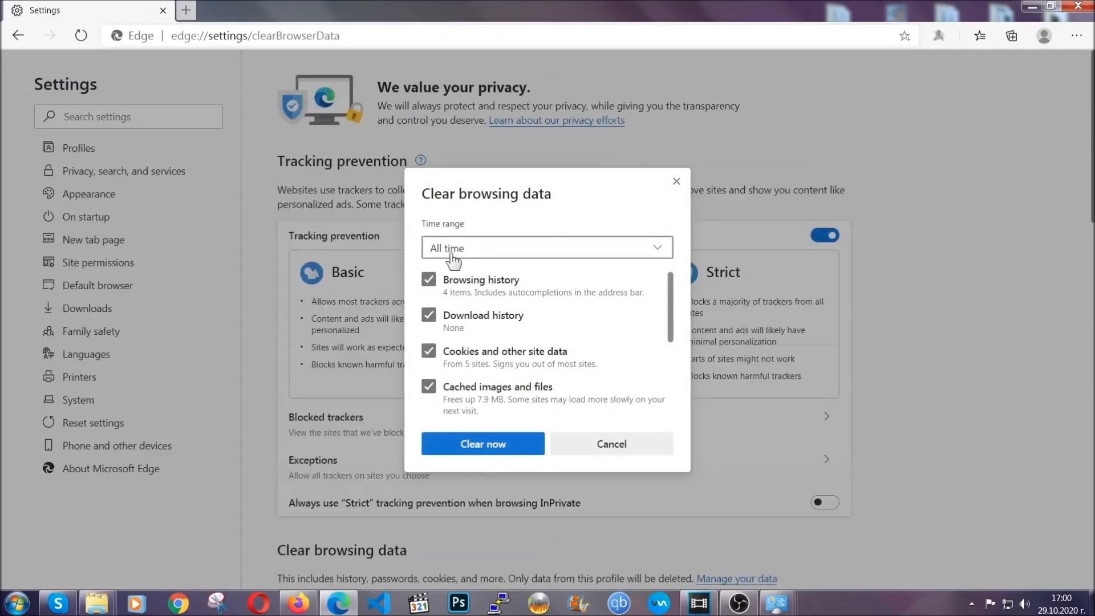
Step: Clear Edge's browsing data for All time, including history, cookies and cached files but leaving Passwords unticked
left_click(450, 256)
left_click(453, 365)
scroll(455, 365, "down", 3)
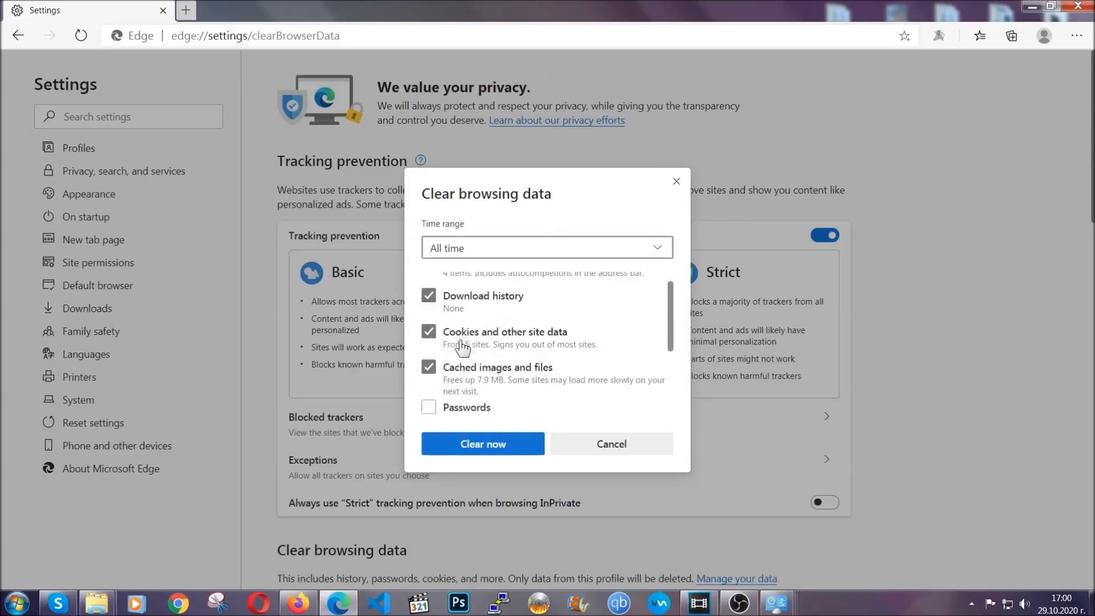
left_click(478, 450)
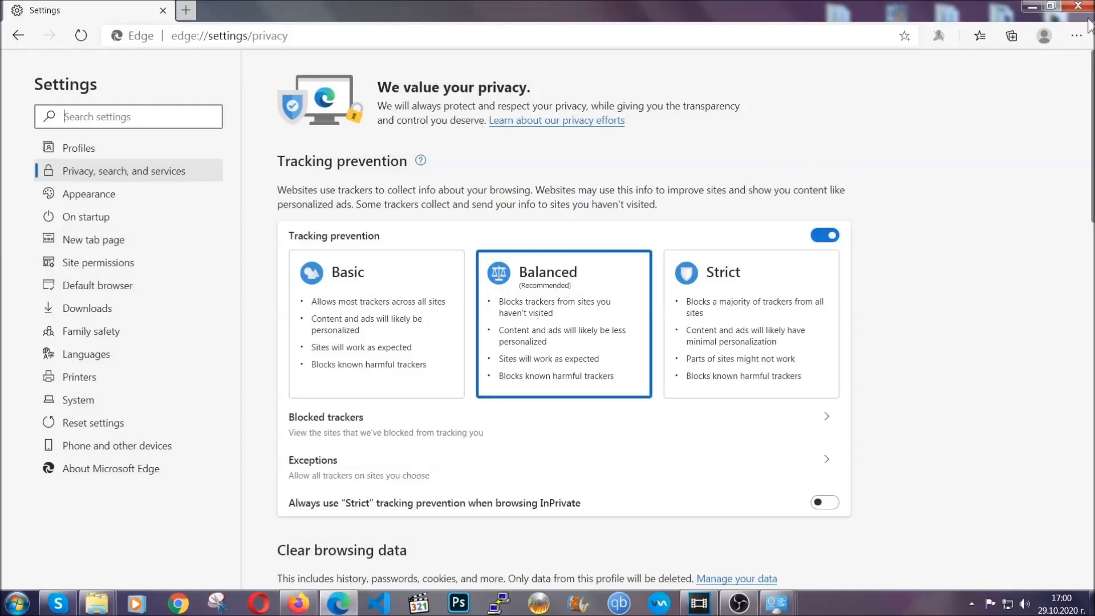
Step: Remove the 網路假期 - 解答查詢新增 extension from Edge and close the browser
left_click(1077, 36)
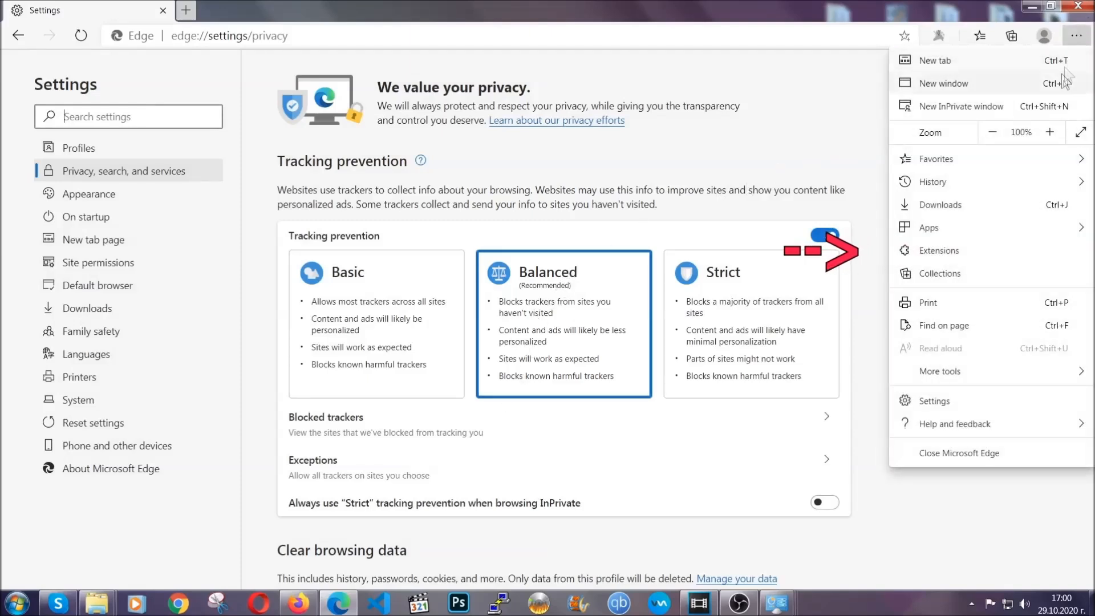
left_click(997, 243)
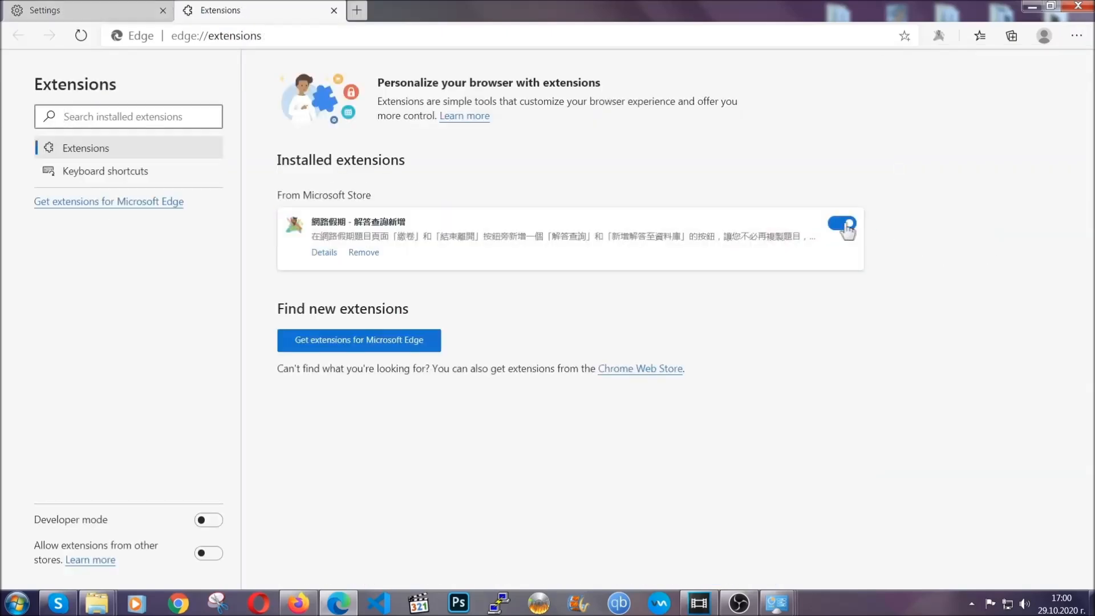
left_click(359, 255)
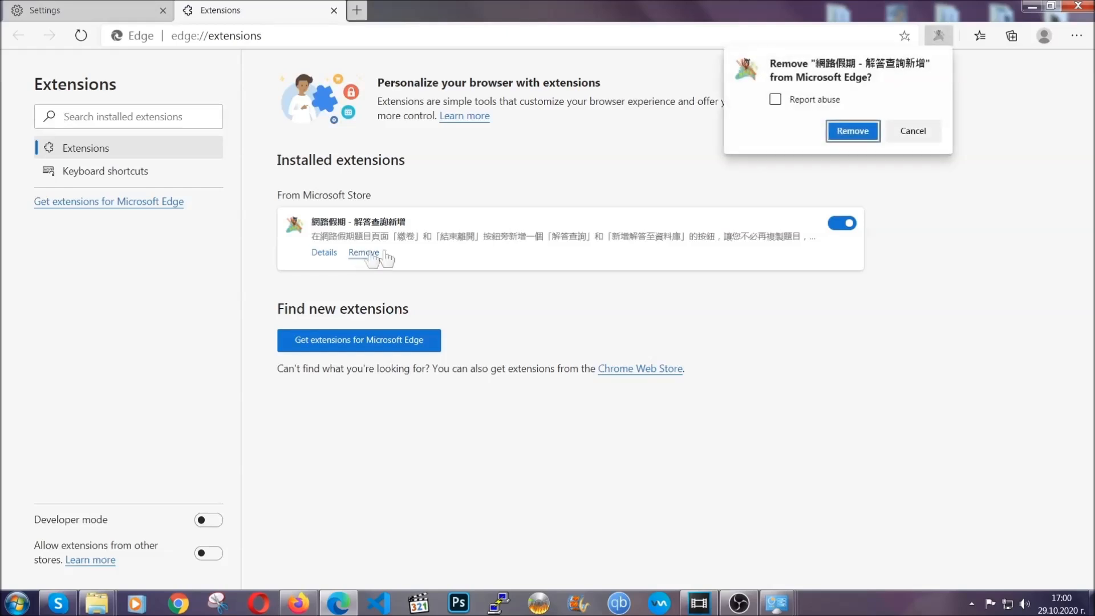
left_click(850, 130)
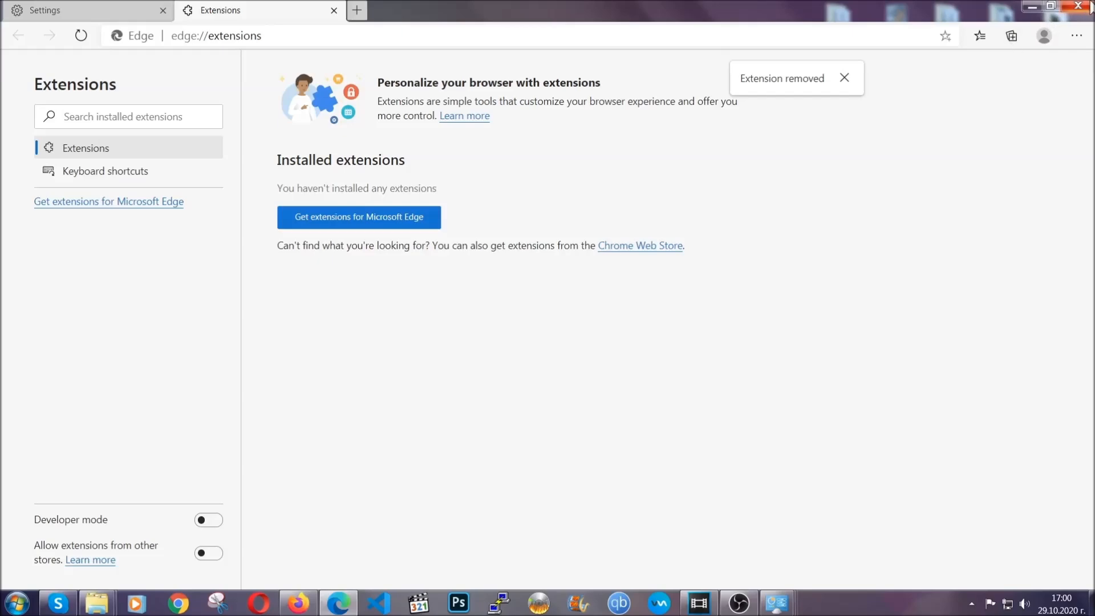
left_click(1088, 7)
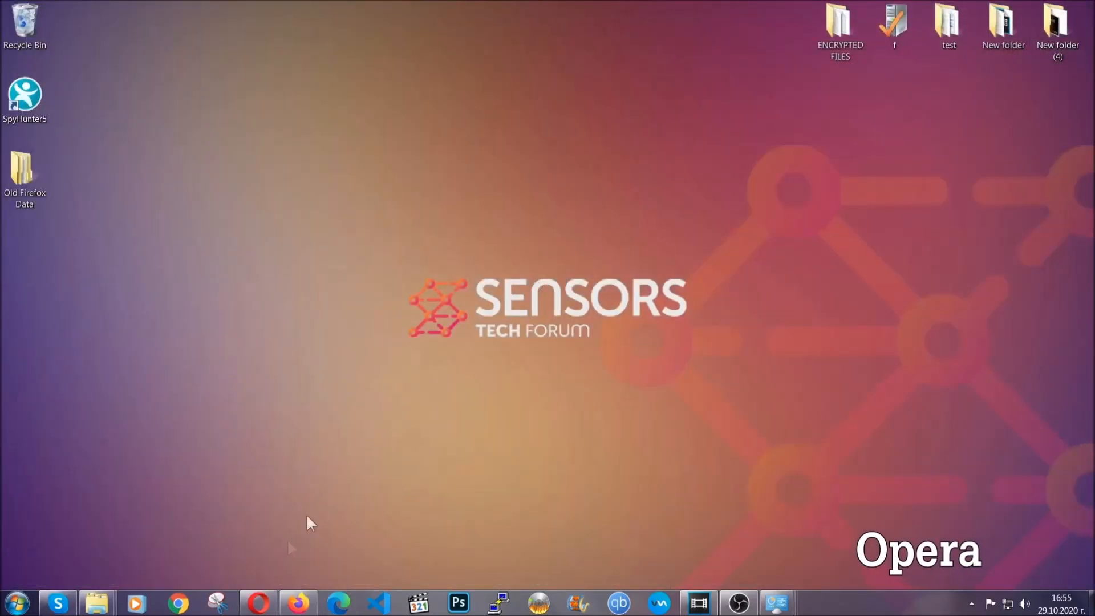
Step: Switch to Opera and go to opera://settings/clearBrowserData
left_click(273, 597)
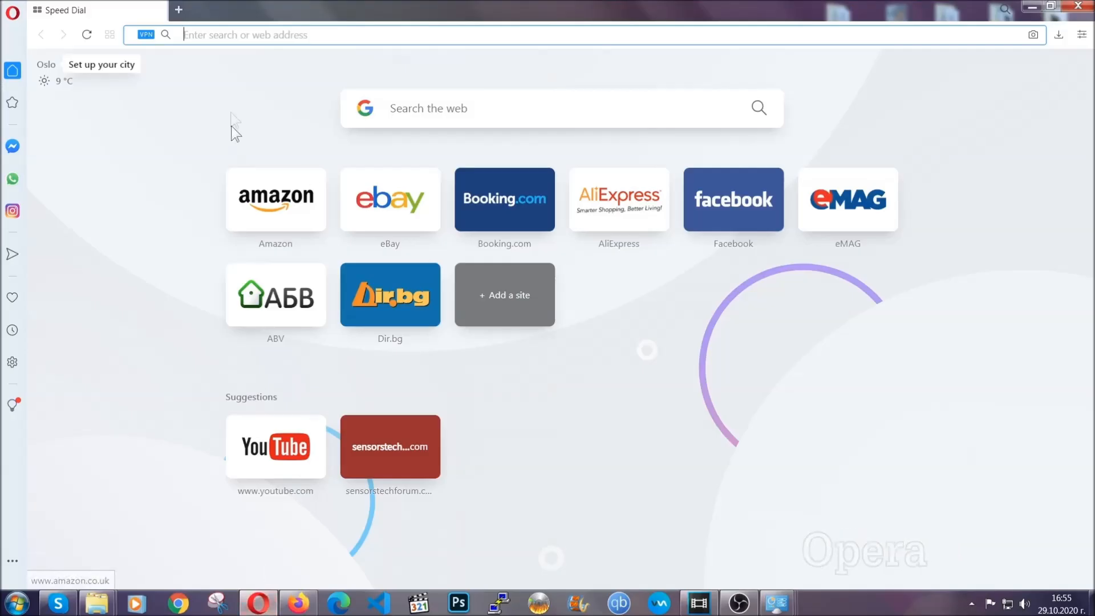
type("ope")
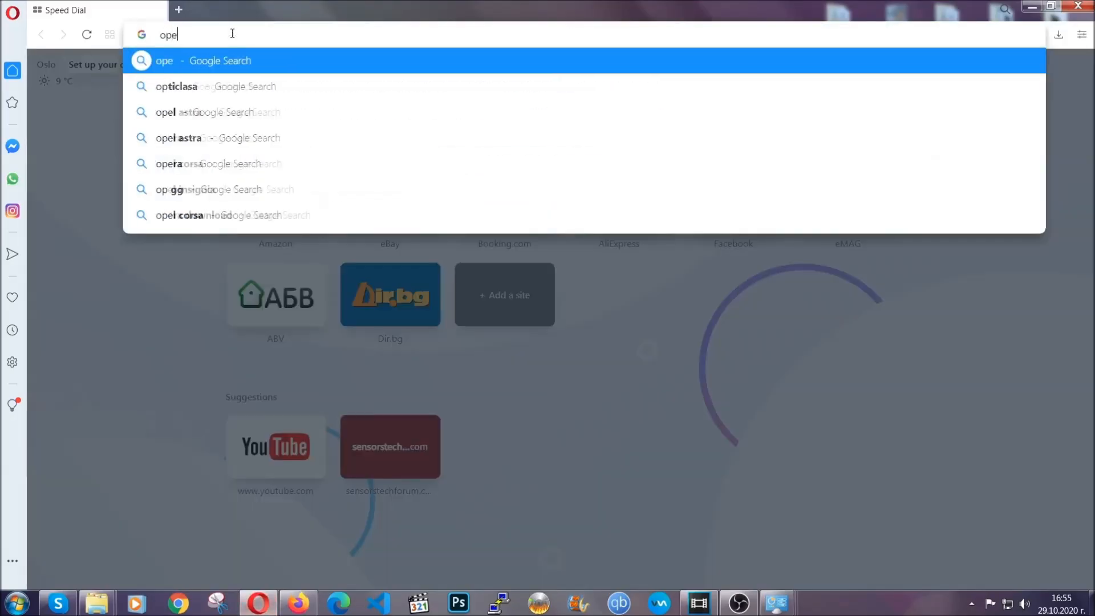
type("ra://s")
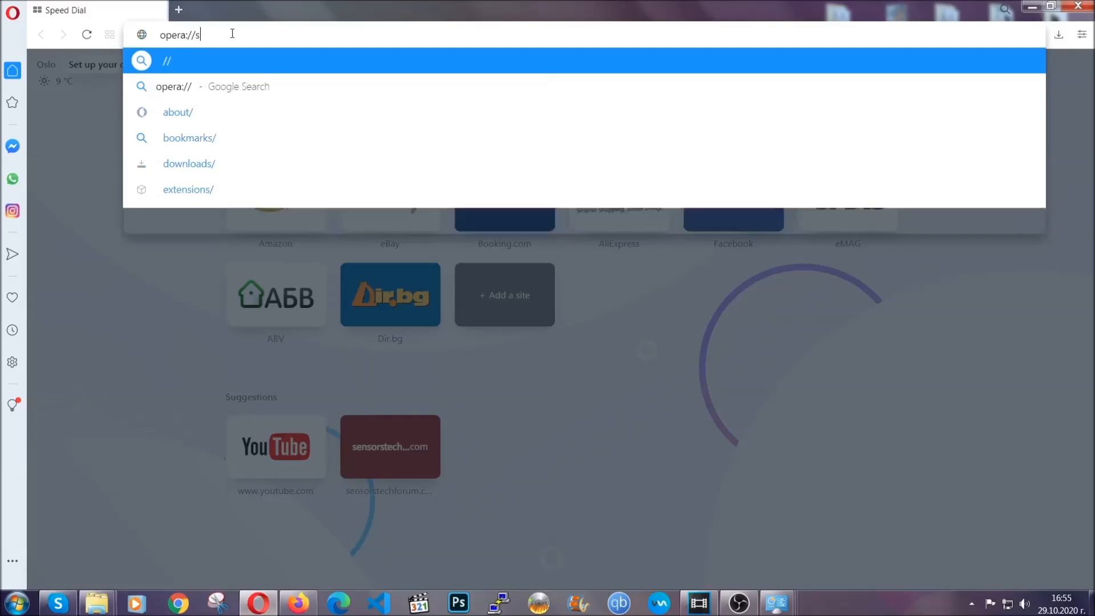
type("ettings/c")
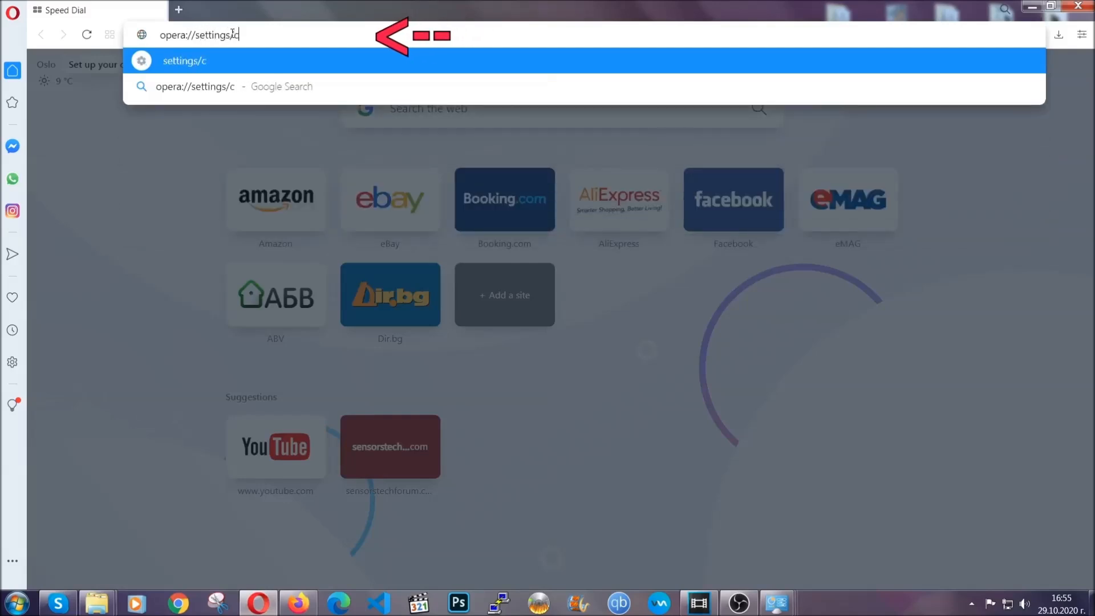
type("learBr")
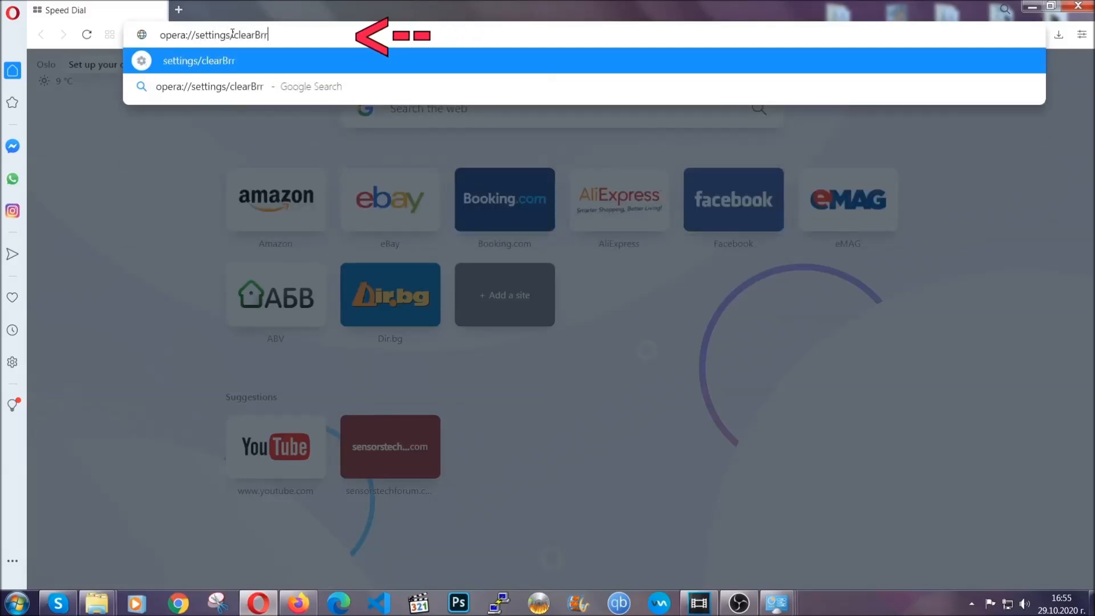
type("owserData")
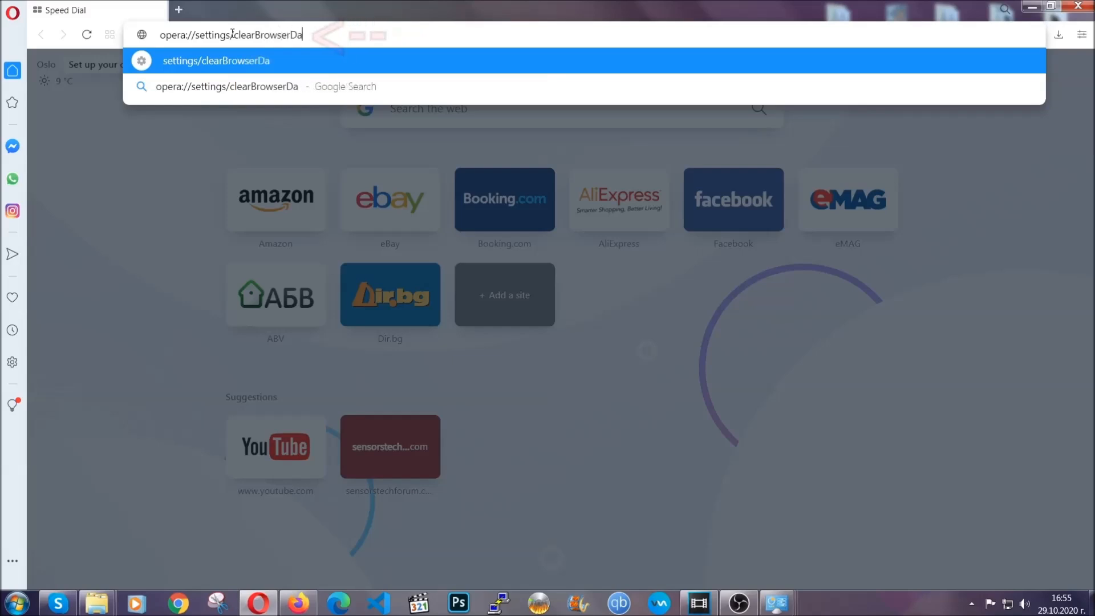
key("Return")
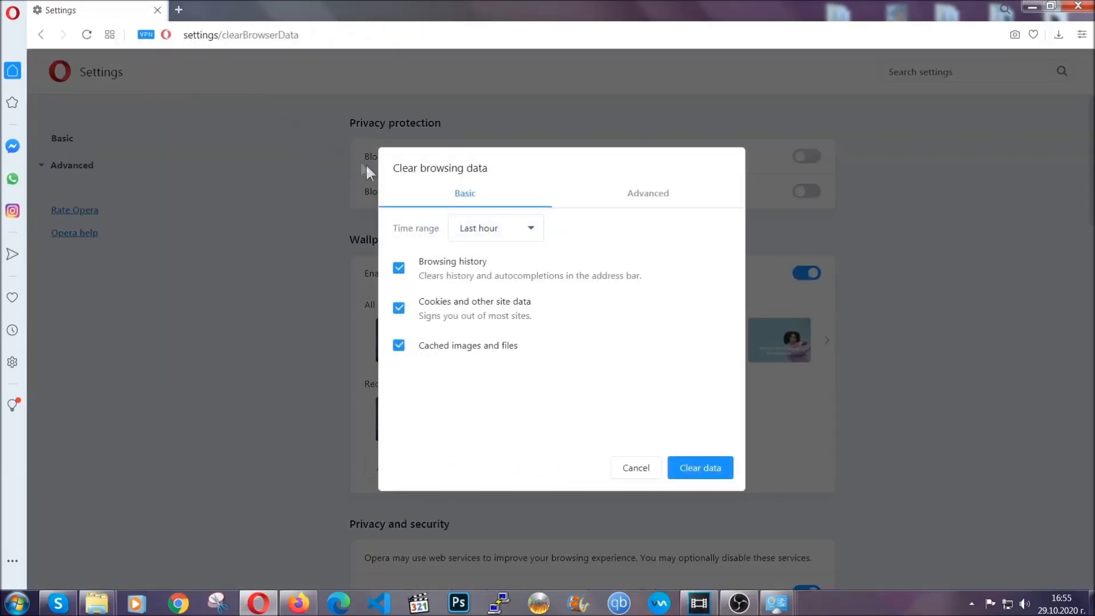
Step: Set the time range in Opera's advanced clearing options and clear the data, including Hosted app data but not Passwords and other sign-in data
left_click(644, 197)
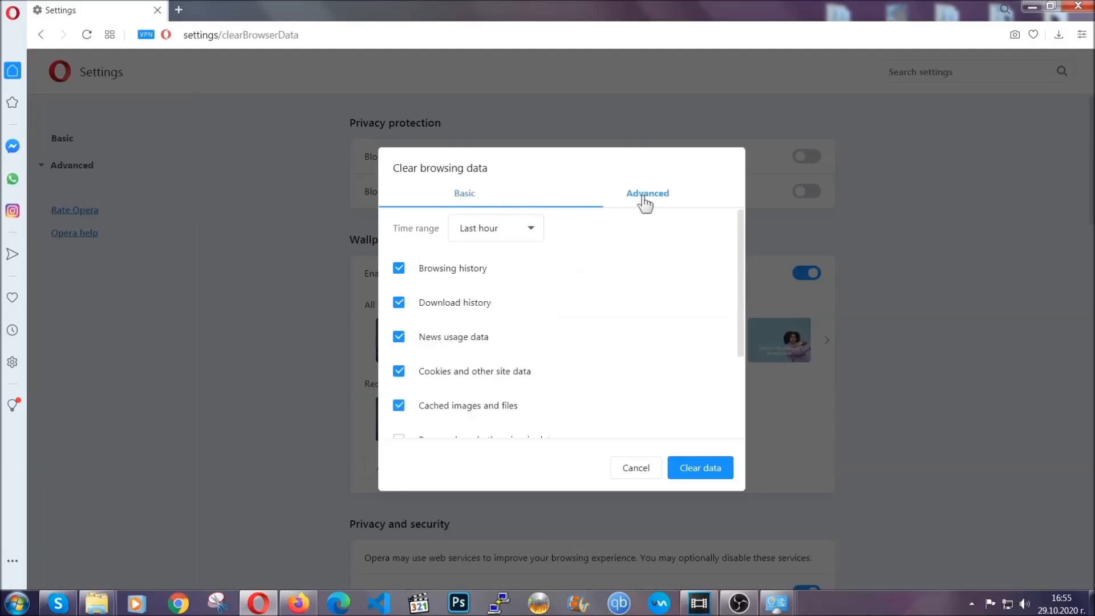
left_click(531, 229)
left_click(495, 298)
scroll(494, 299, "down", 2)
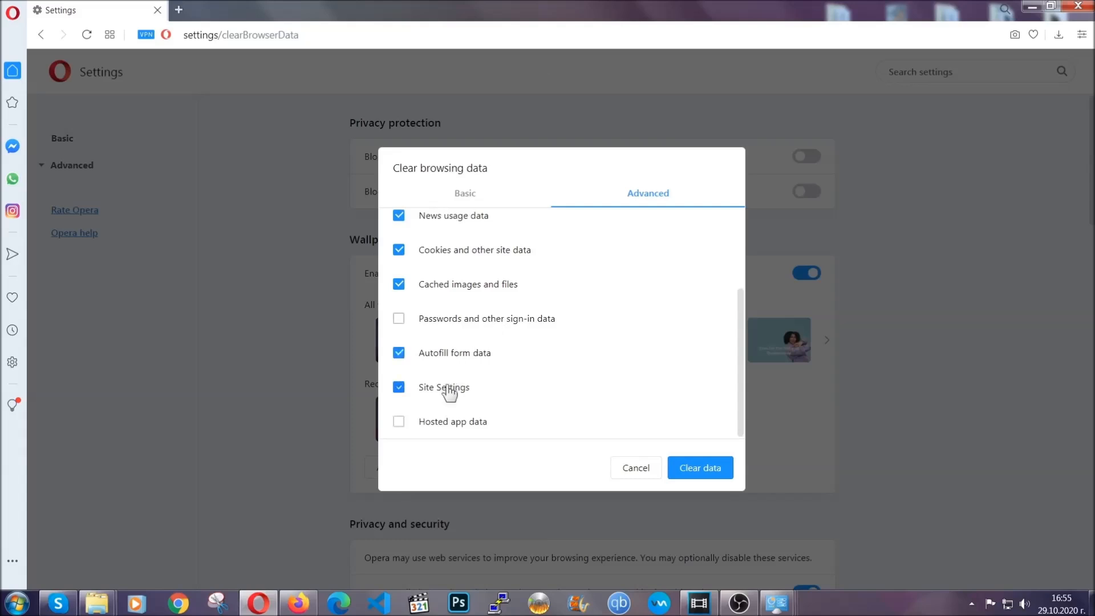
left_click(700, 471)
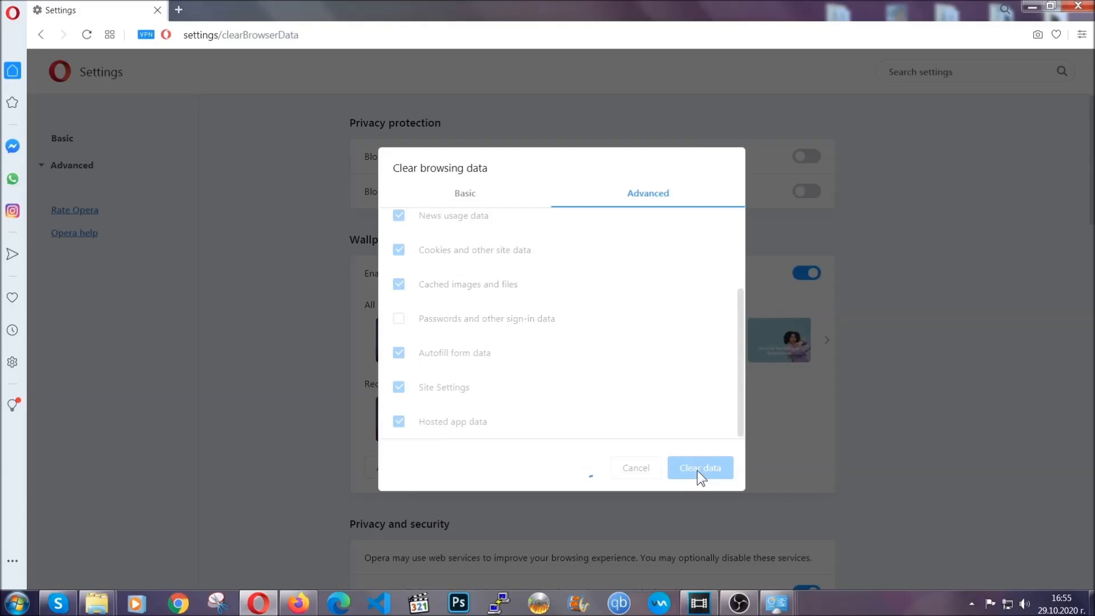